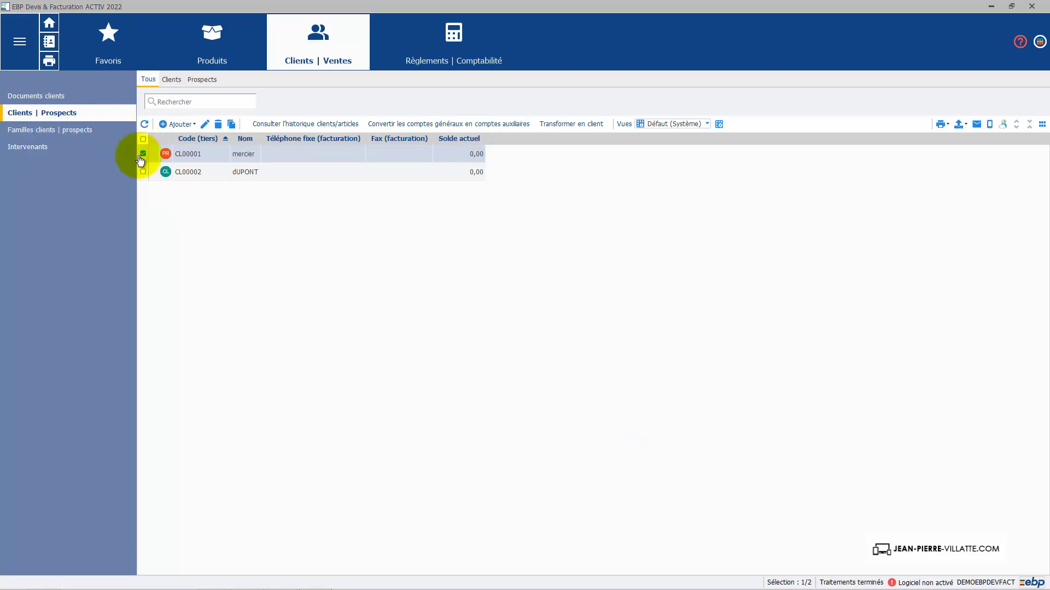
Create a new customer quote from the home page and select the existing prospect as its third party
left_click(49, 25)
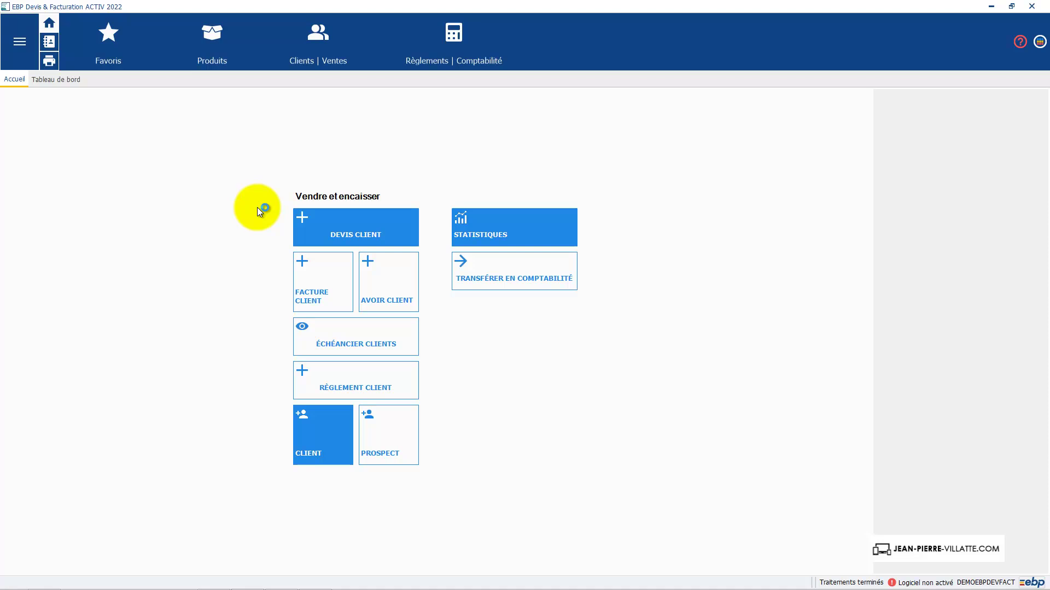
left_click(340, 229)
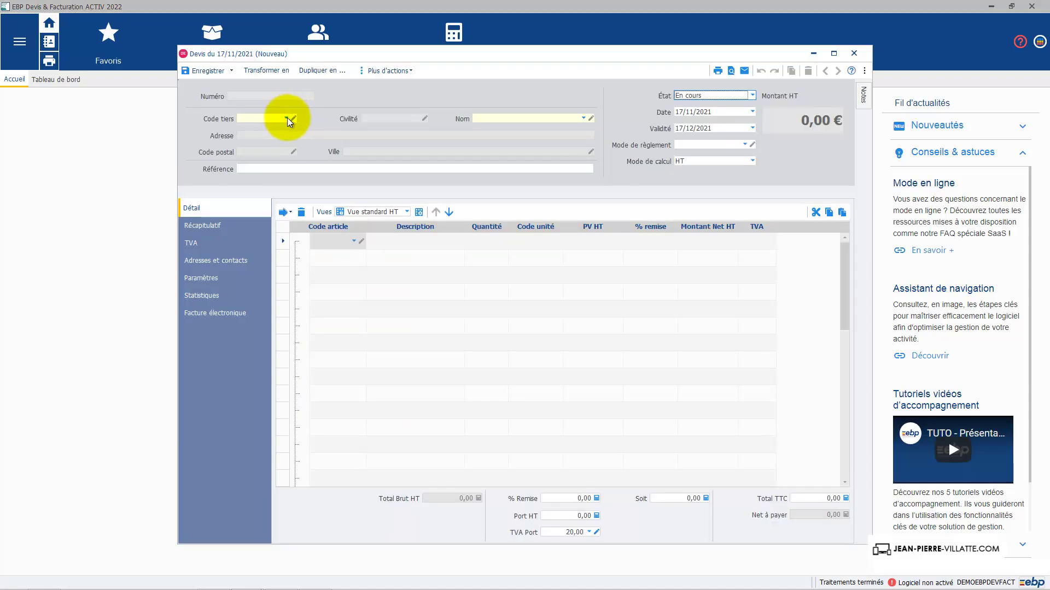
left_click(289, 119)
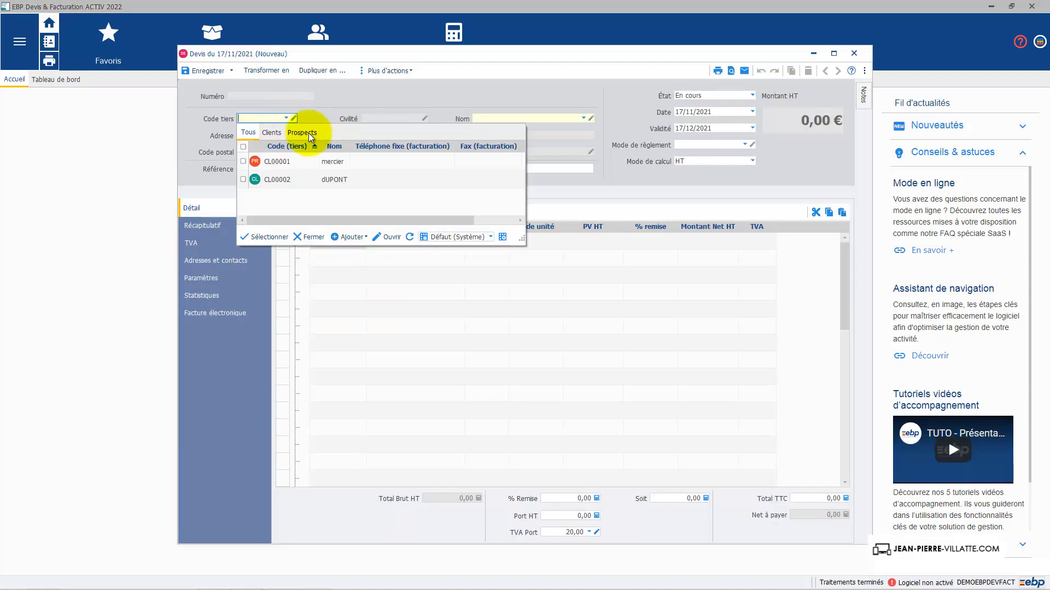
left_click(309, 134)
left_click(273, 134)
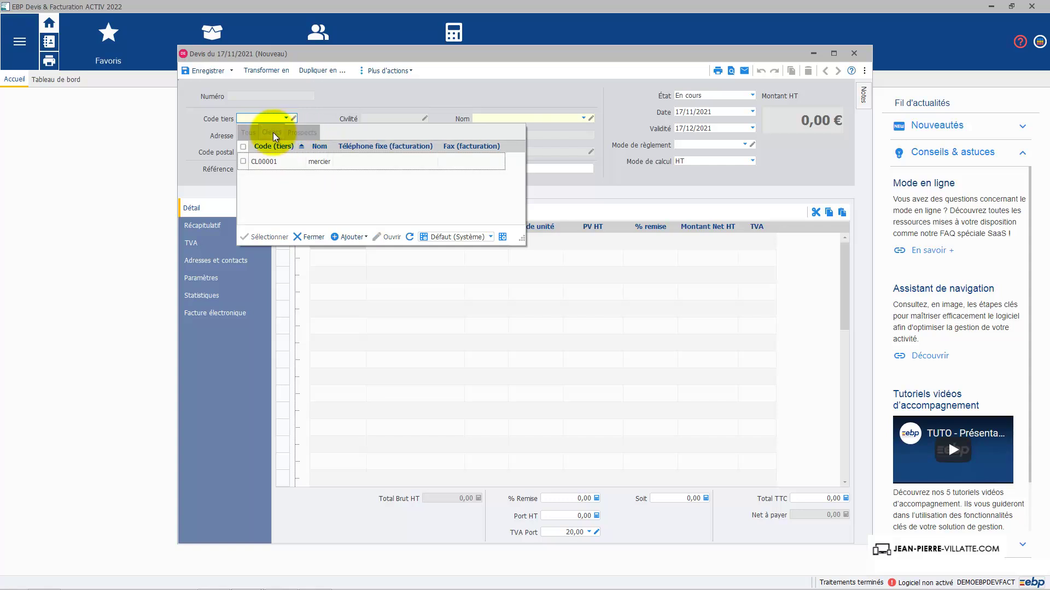
left_click(286, 163)
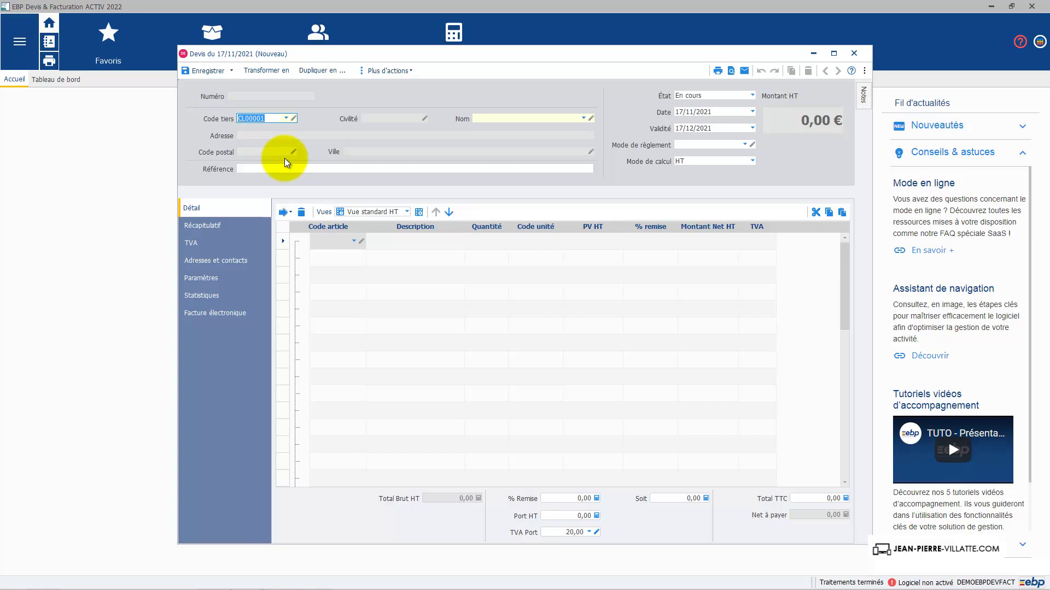
key("Tab")
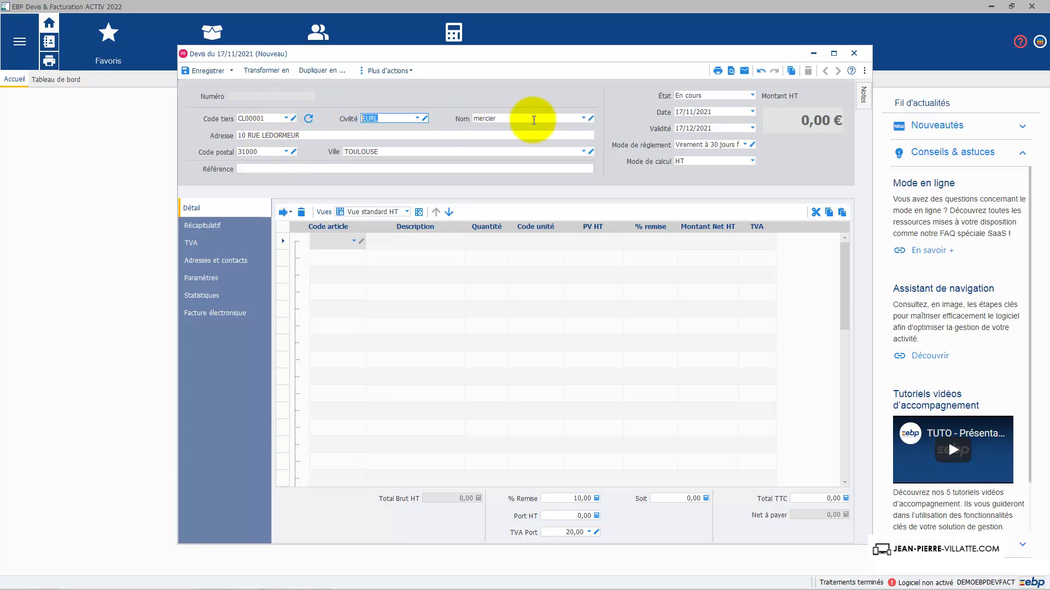
left_click(583, 118)
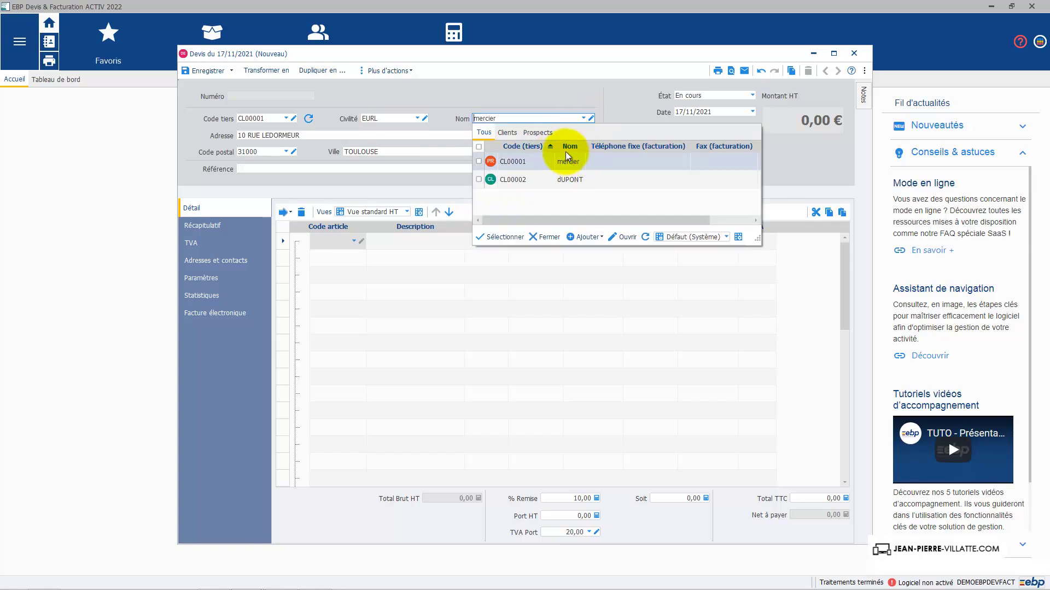
left_click(542, 237)
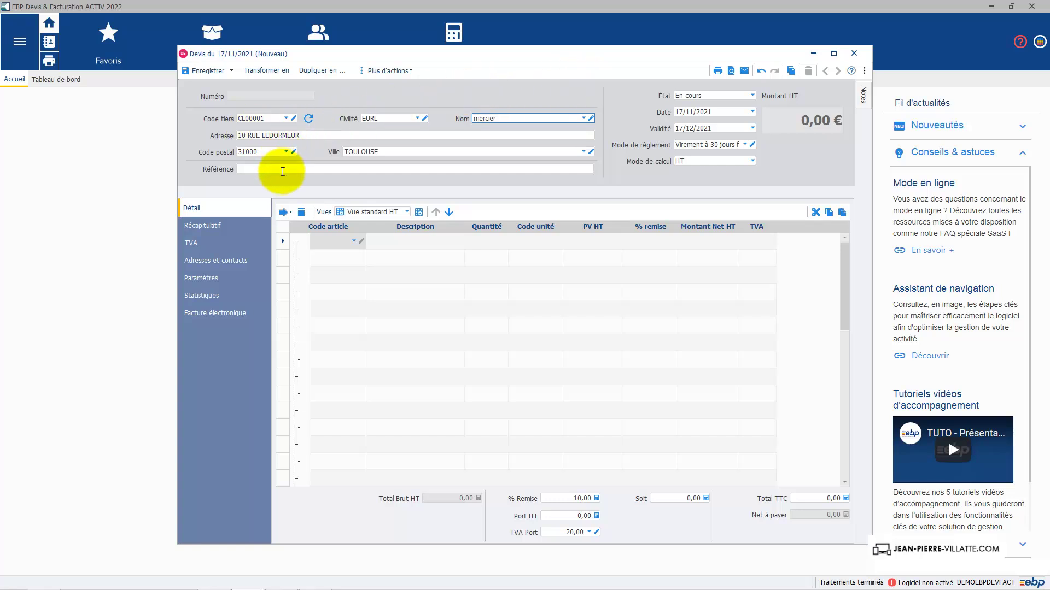
Enter "Votre mail du" as the quote's reference and maximize the quote window
left_click(283, 172)
type("V")
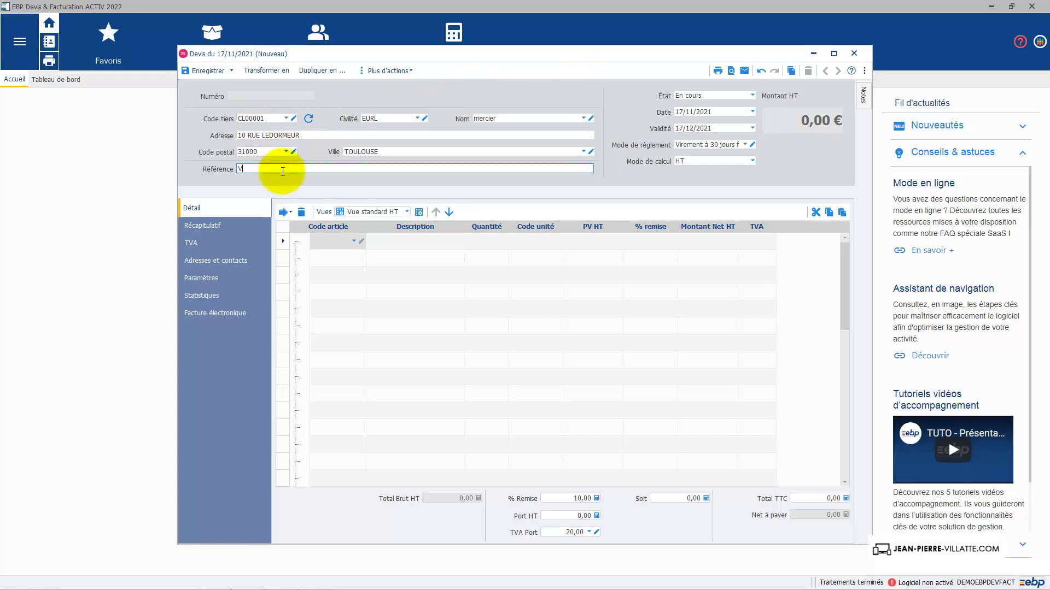
type("otre mail du")
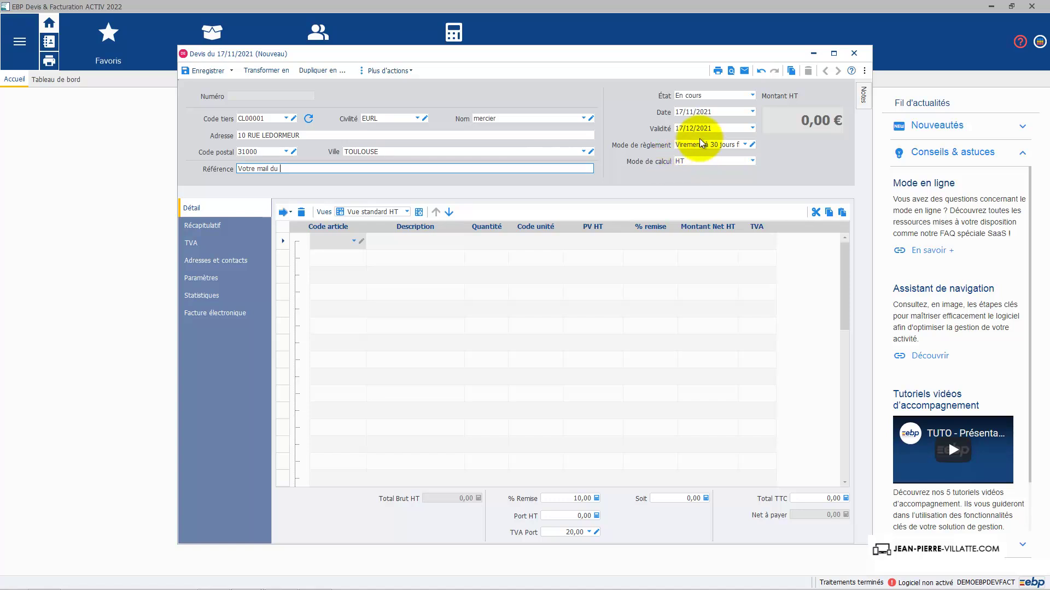
left_click(833, 53)
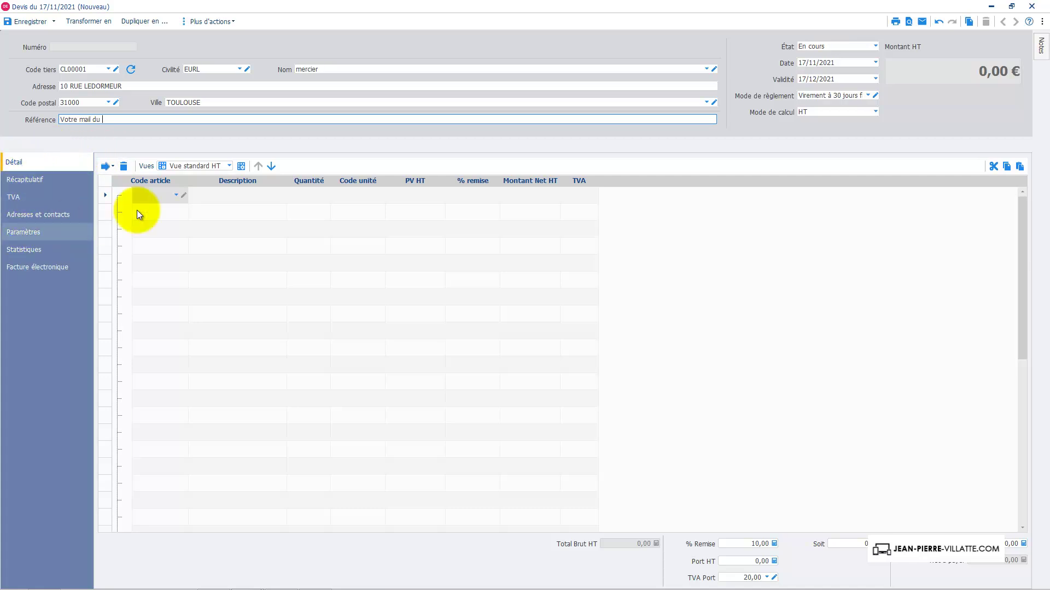
Choose article AR00001 (Logiciel EBP) for the first line of the quote
left_click(176, 196)
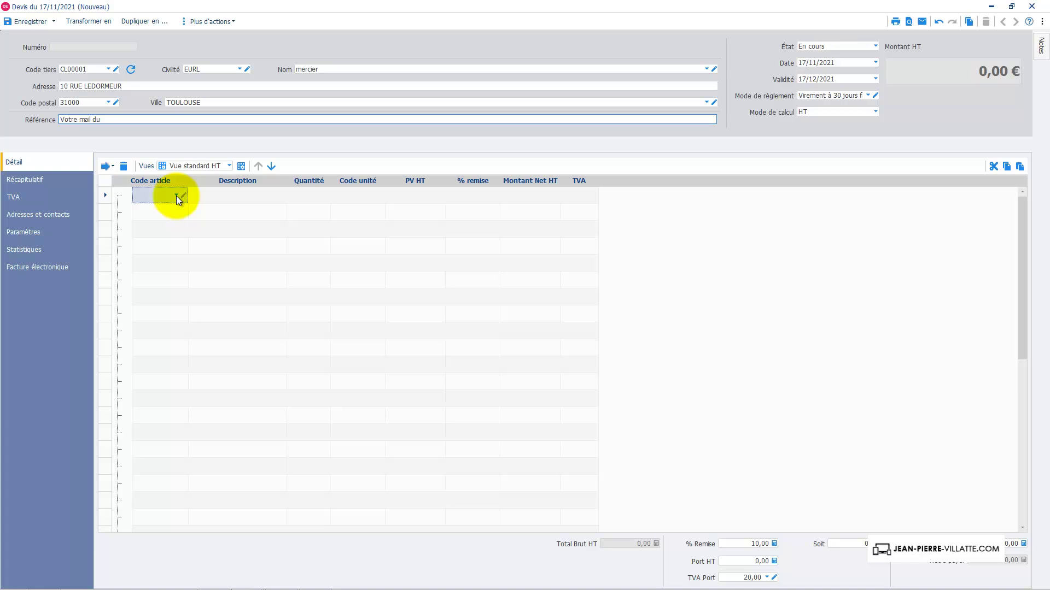
left_click(176, 196)
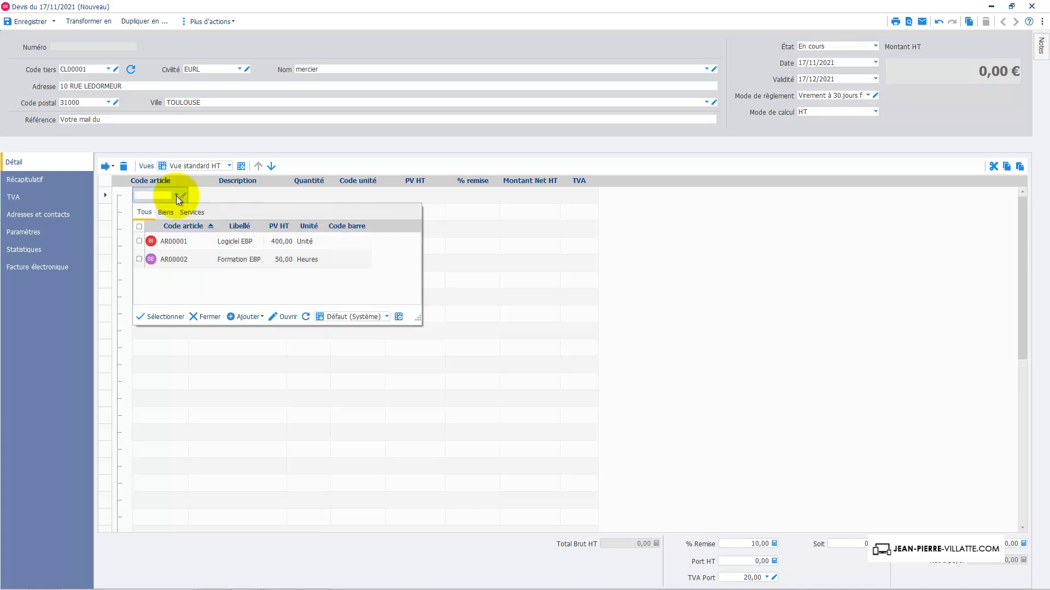
double_click(181, 241)
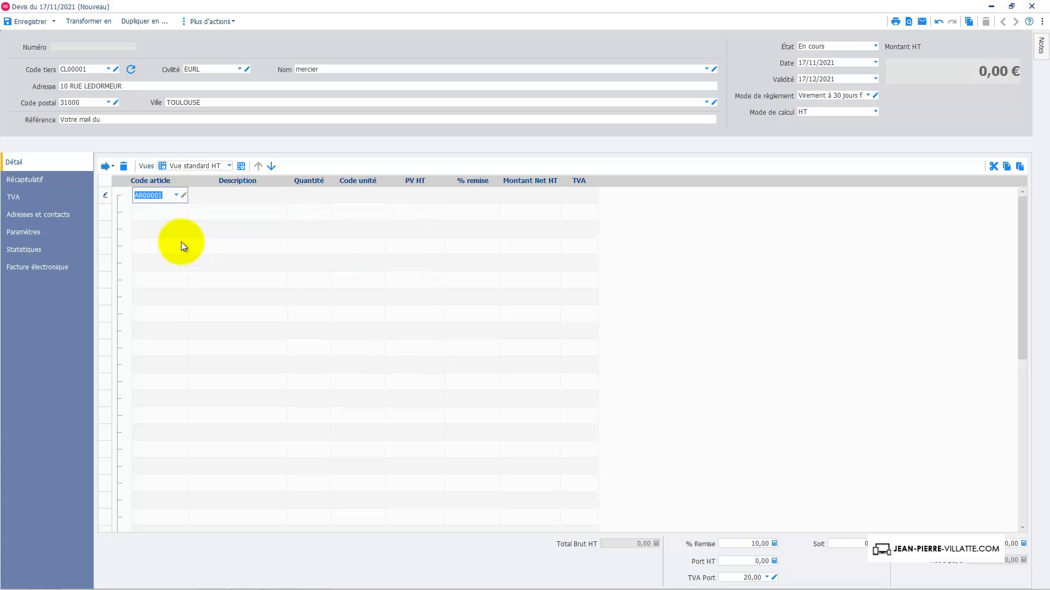
Extend the first line's description to read "Logiciel EBP Devis facturation classic 2022", keeping its quantity and discount
left_click(237, 198)
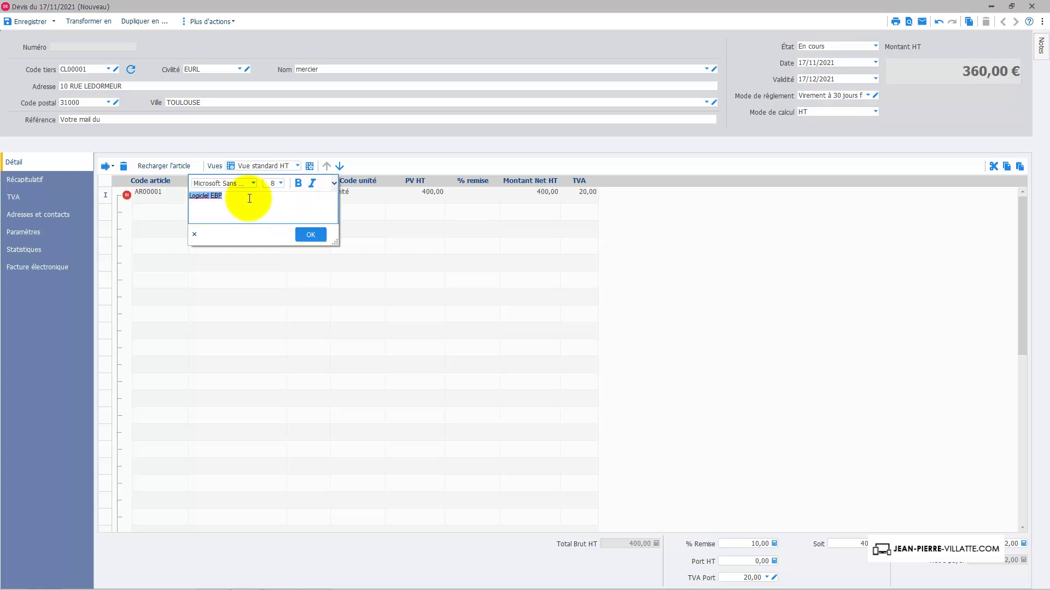
left_click(247, 198)
type("Devis facturation classic 2022")
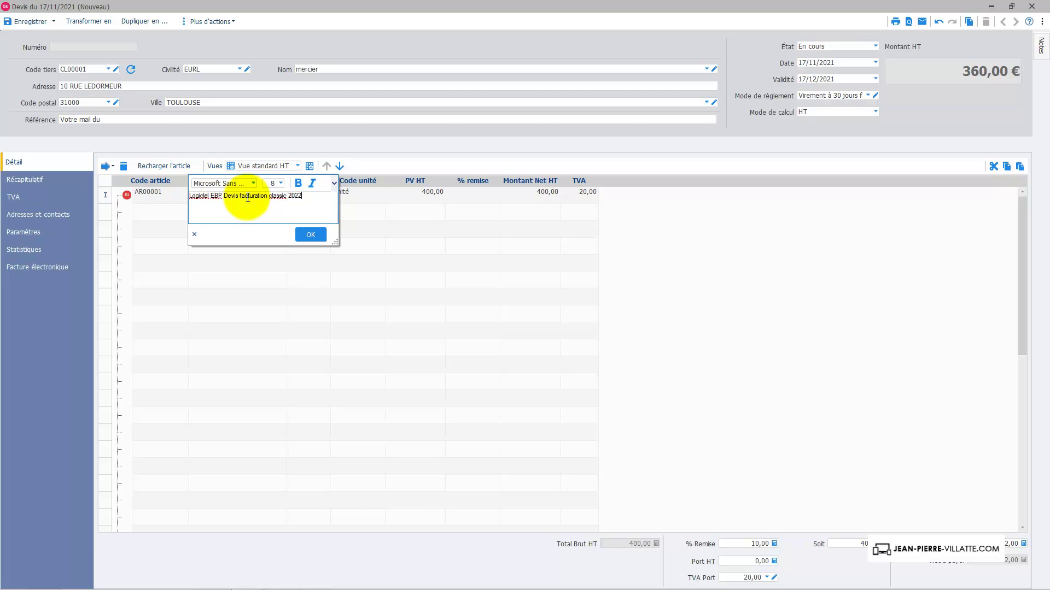
key("ctrl+Return")
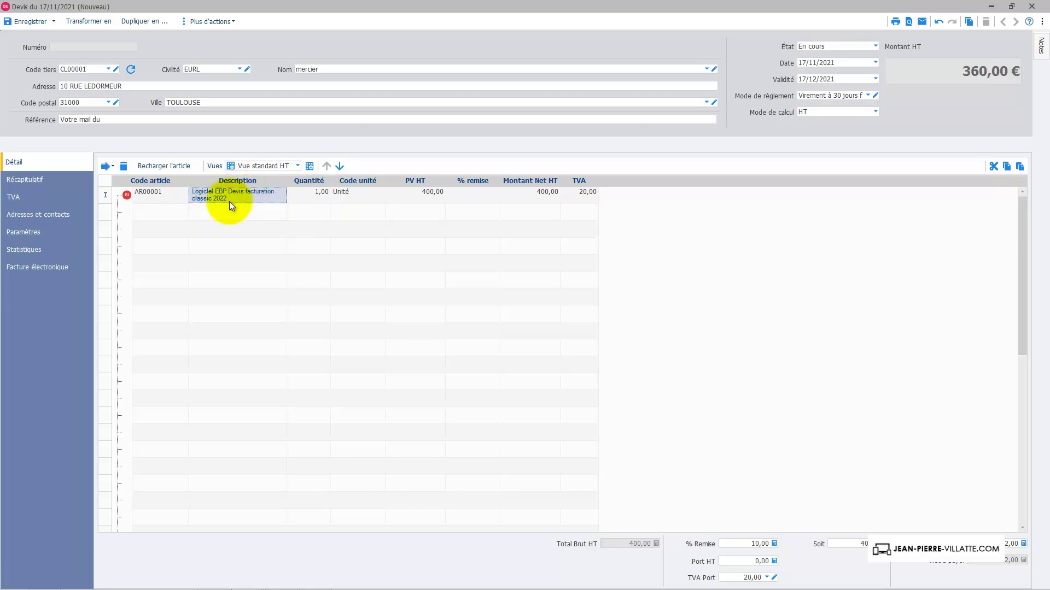
key("Tab")
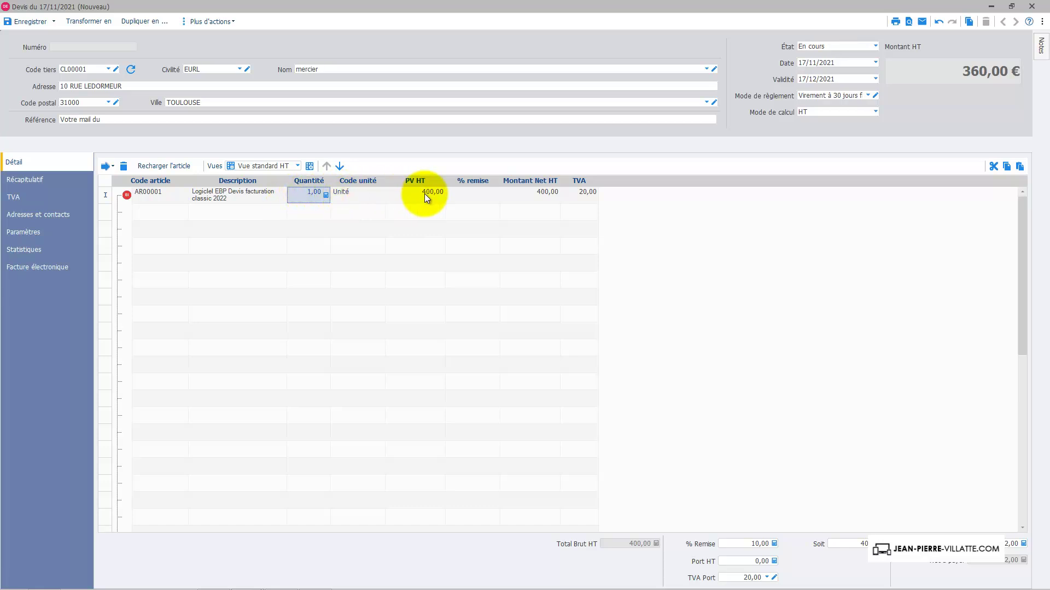
left_click(483, 193)
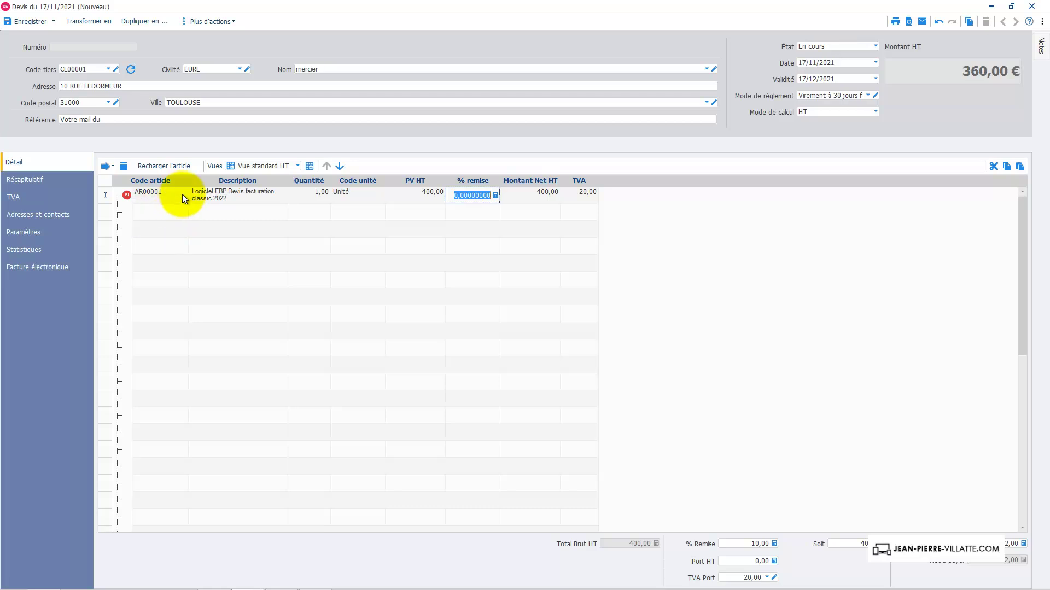
Add article AR00002 (Formation EBP) two rows below the software line, with a quantity of 4
left_click(147, 227)
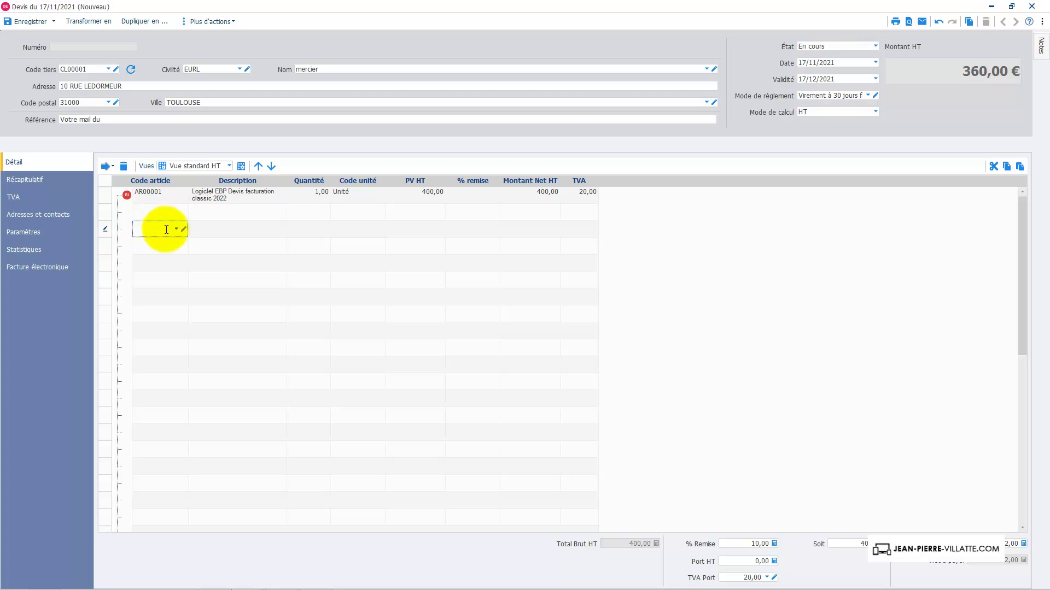
left_click(174, 231)
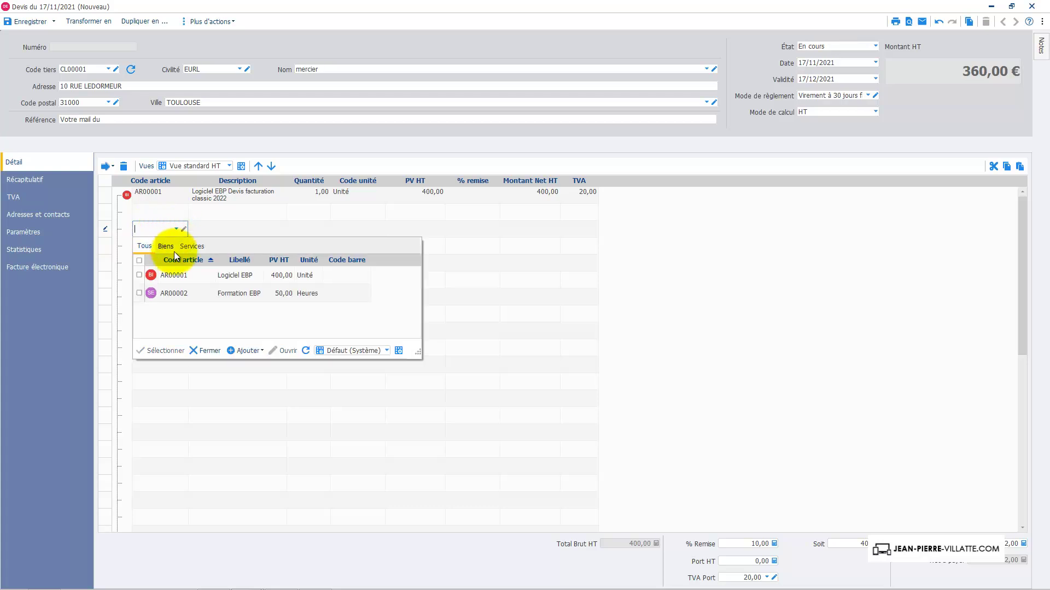
left_click(173, 293)
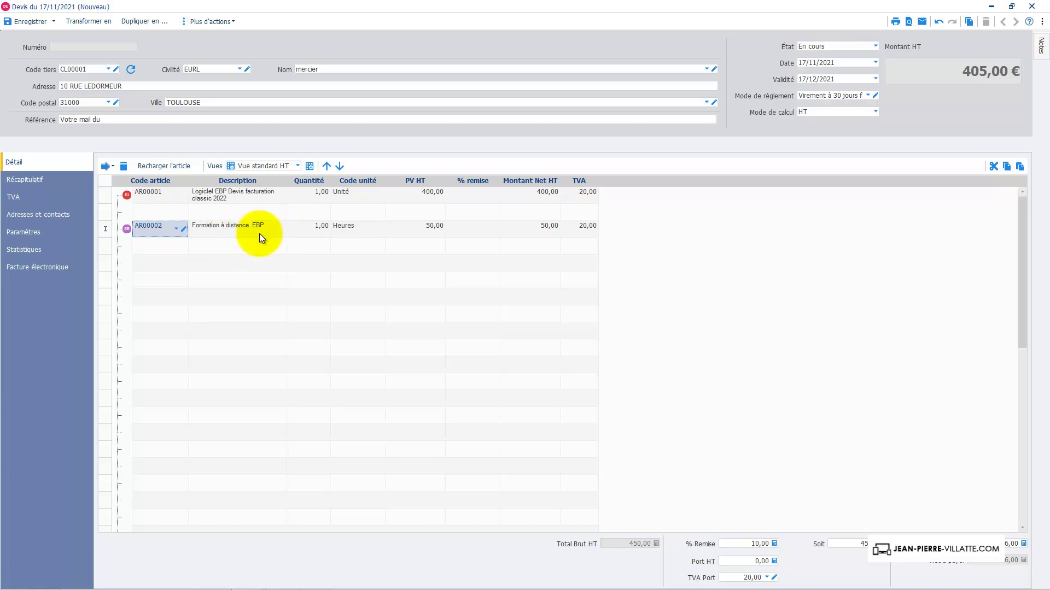
left_click(308, 227)
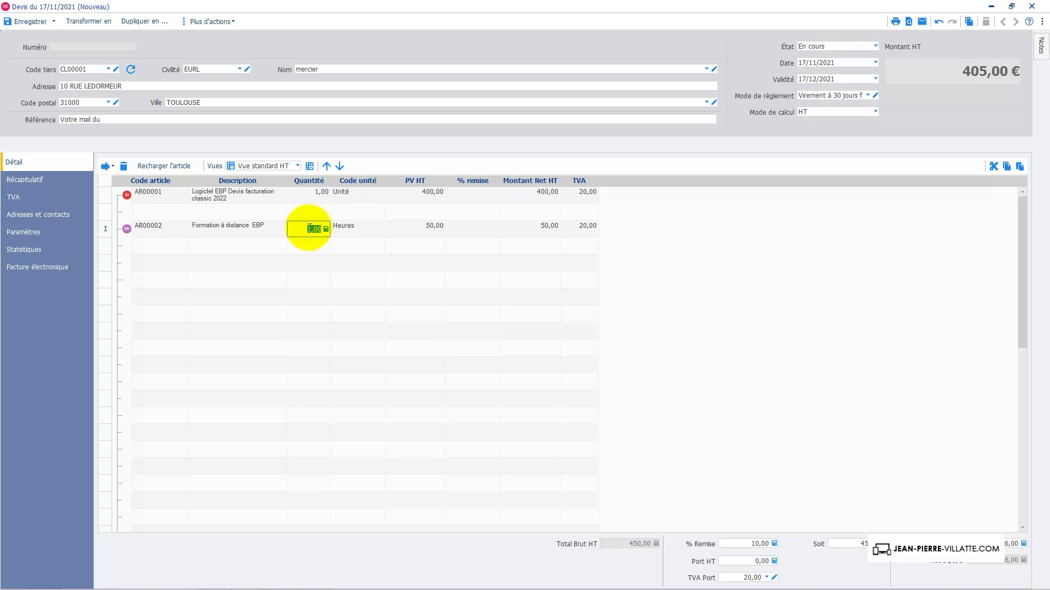
type("4")
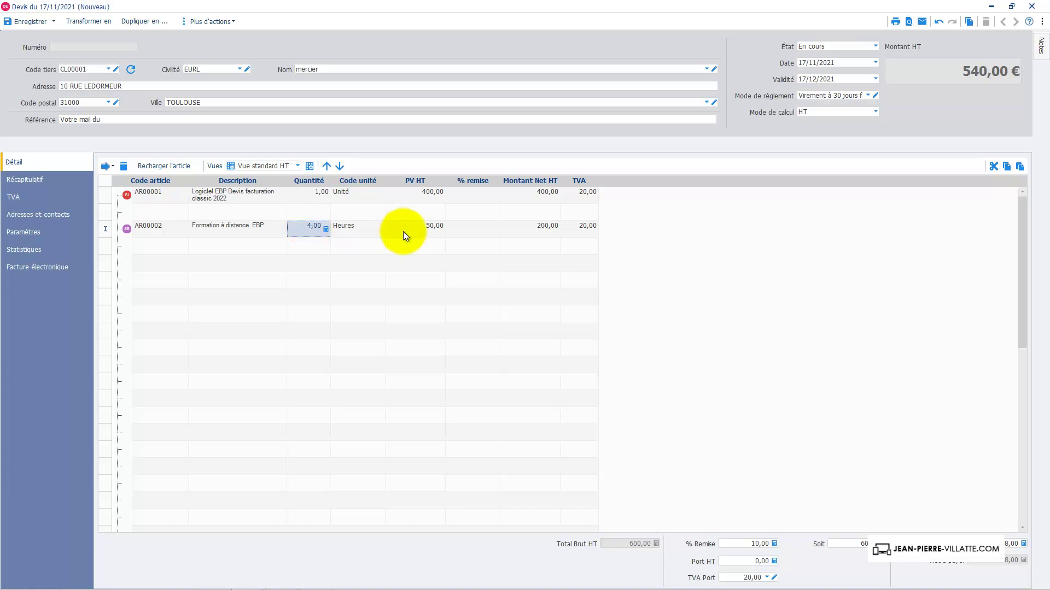
left_click(347, 232)
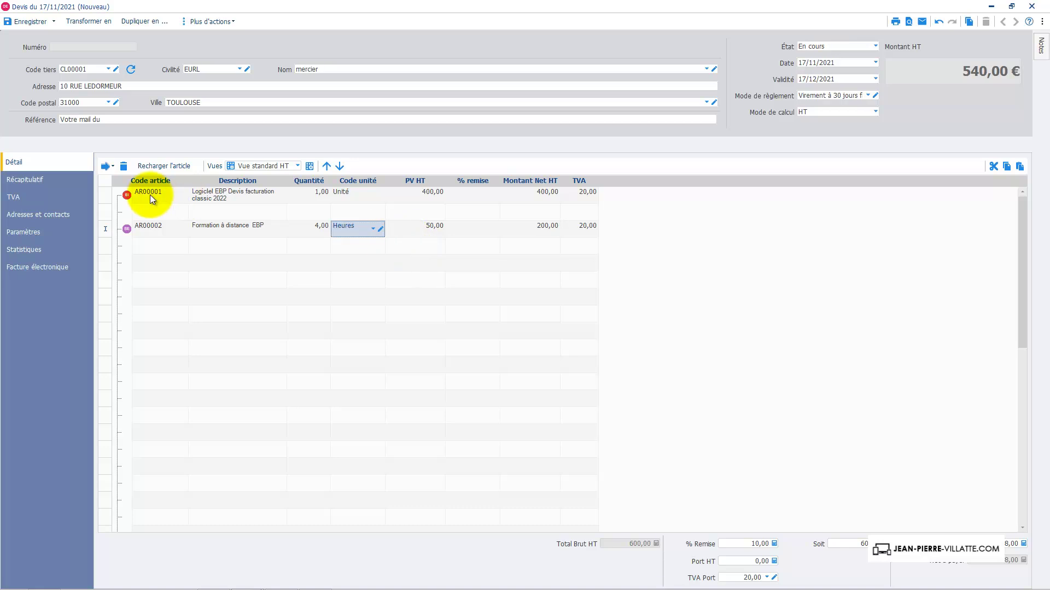
Apply the FP shipping charge (Frais de port) in the quote's summary
left_click(27, 182)
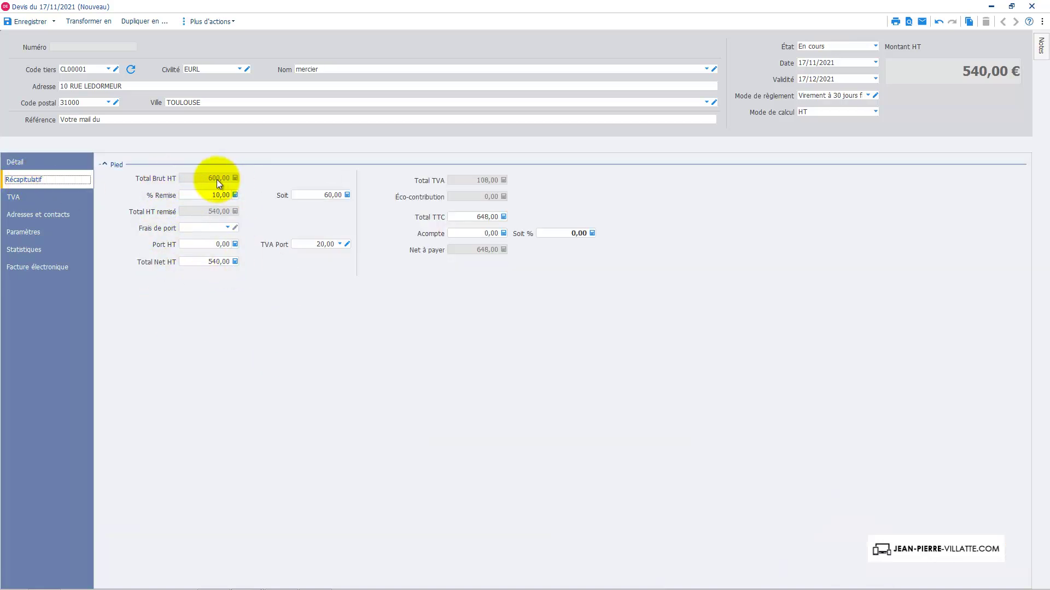
left_click(228, 228)
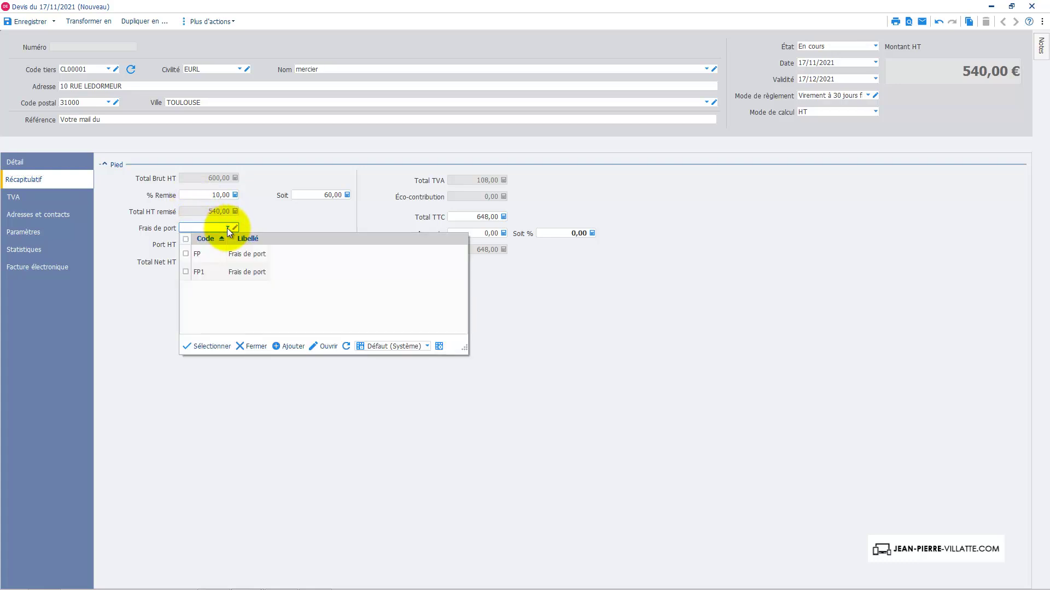
left_click(215, 253)
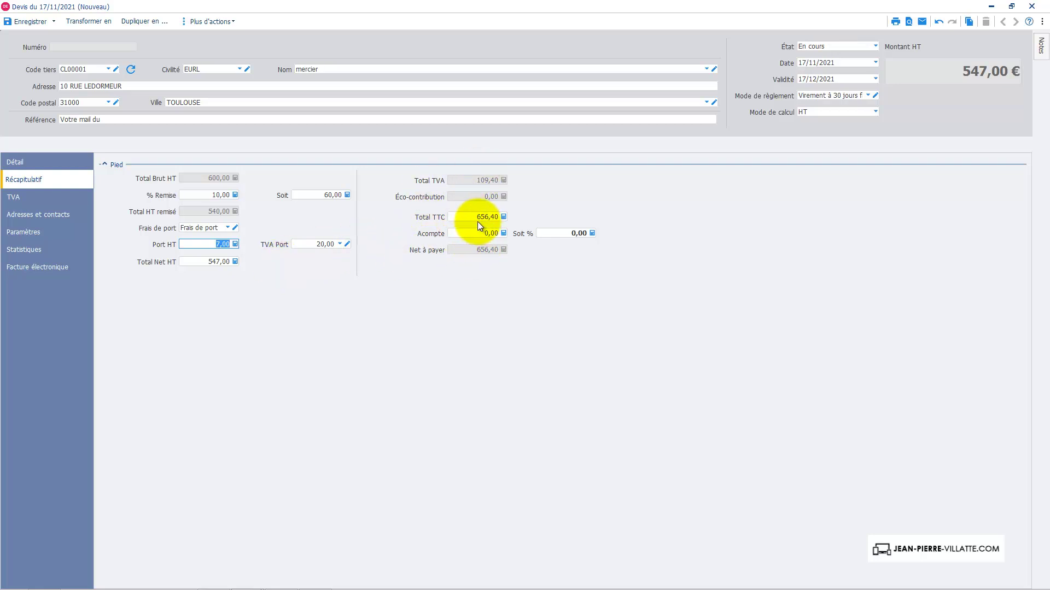
Examine the quote's VAT breakdown and the separate delivery address fields, leaving the delivery address identical to the billing one
left_click(12, 199)
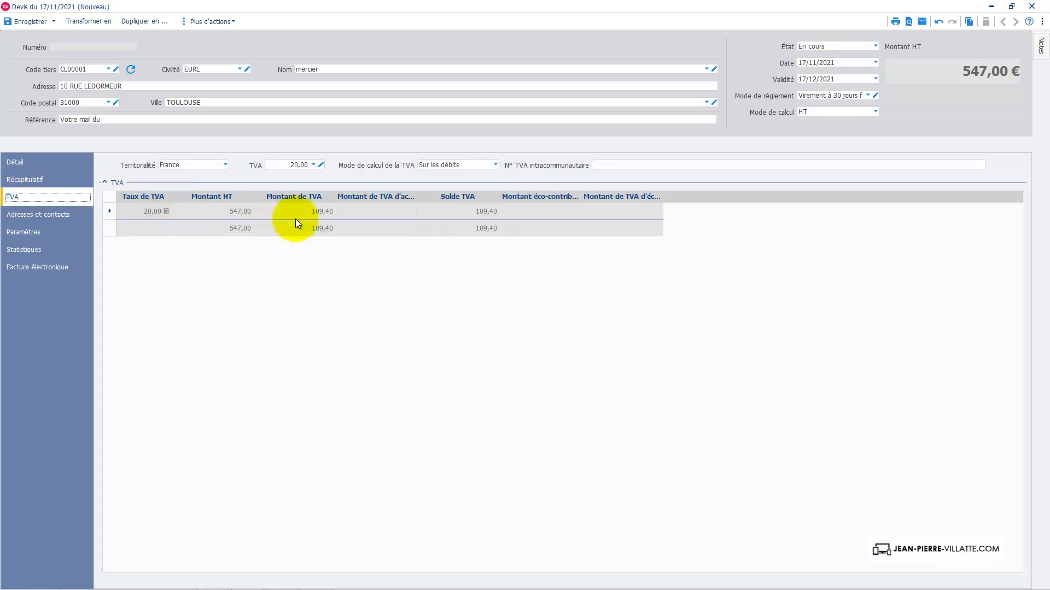
left_click(35, 215)
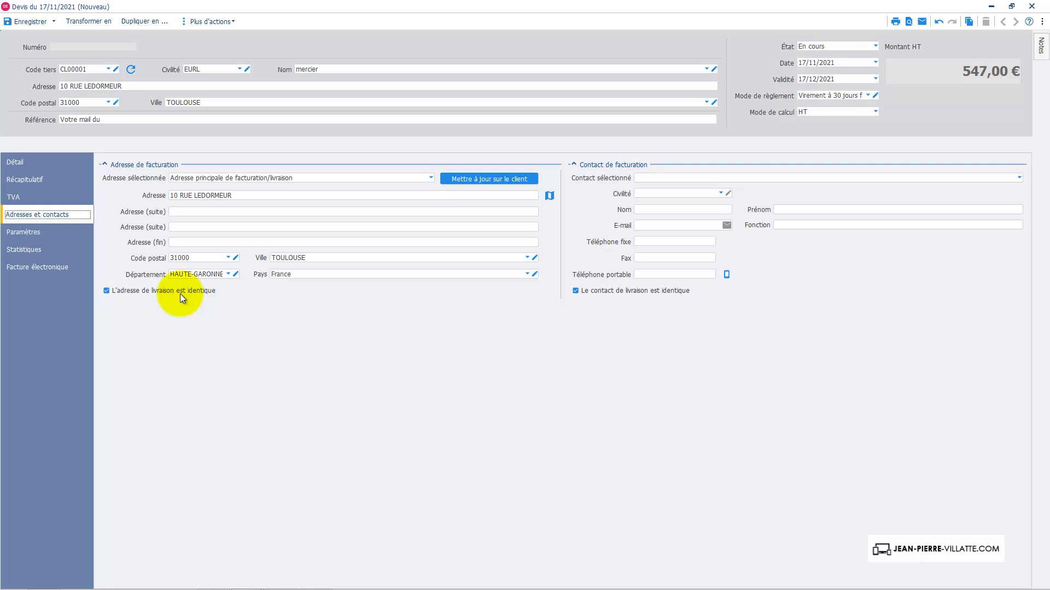
left_click(105, 291)
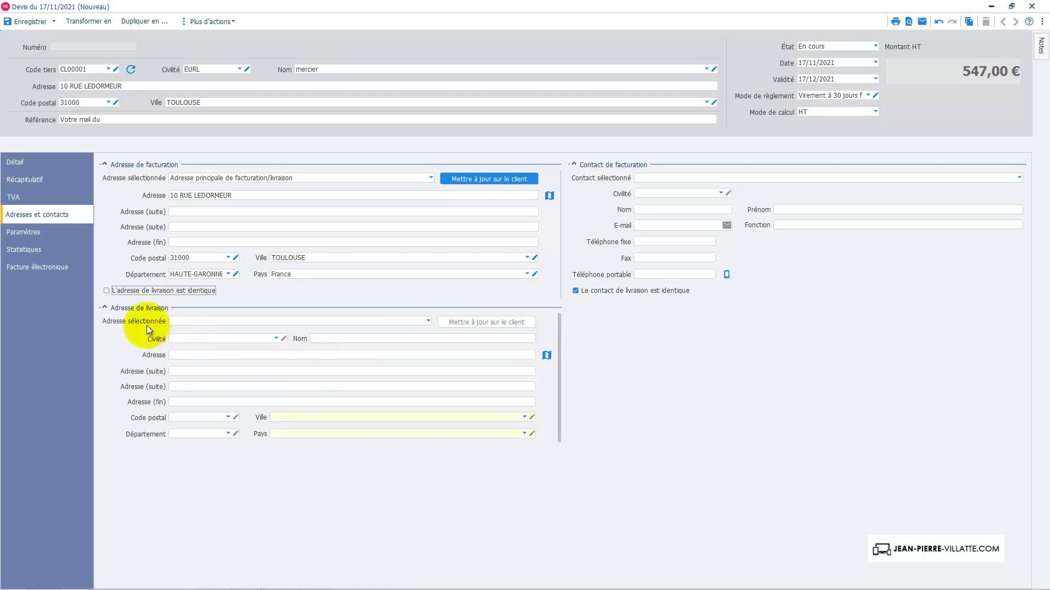
left_click(106, 291)
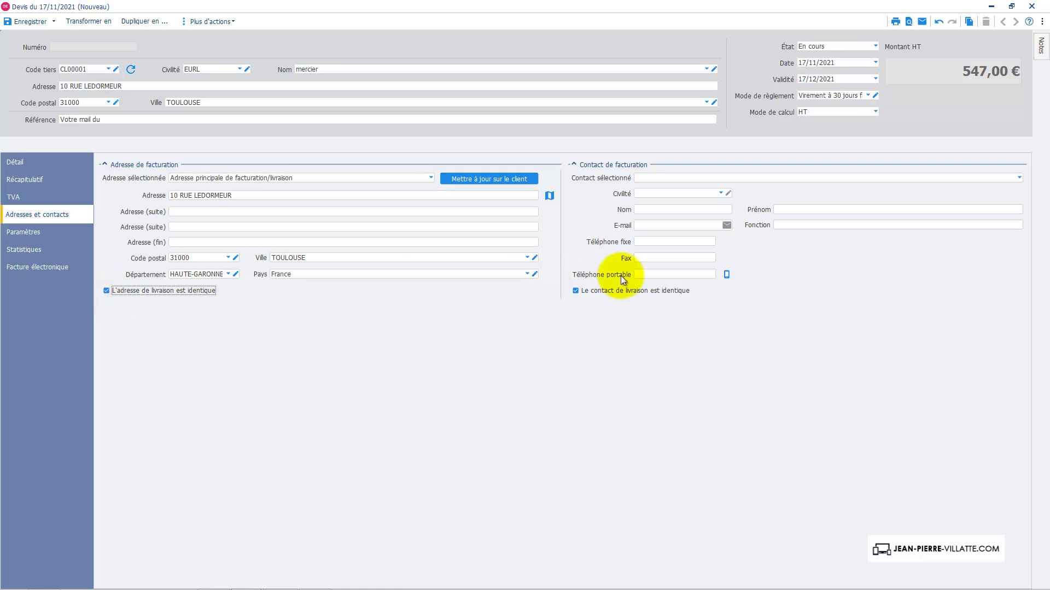
key("space")
left_click(654, 226)
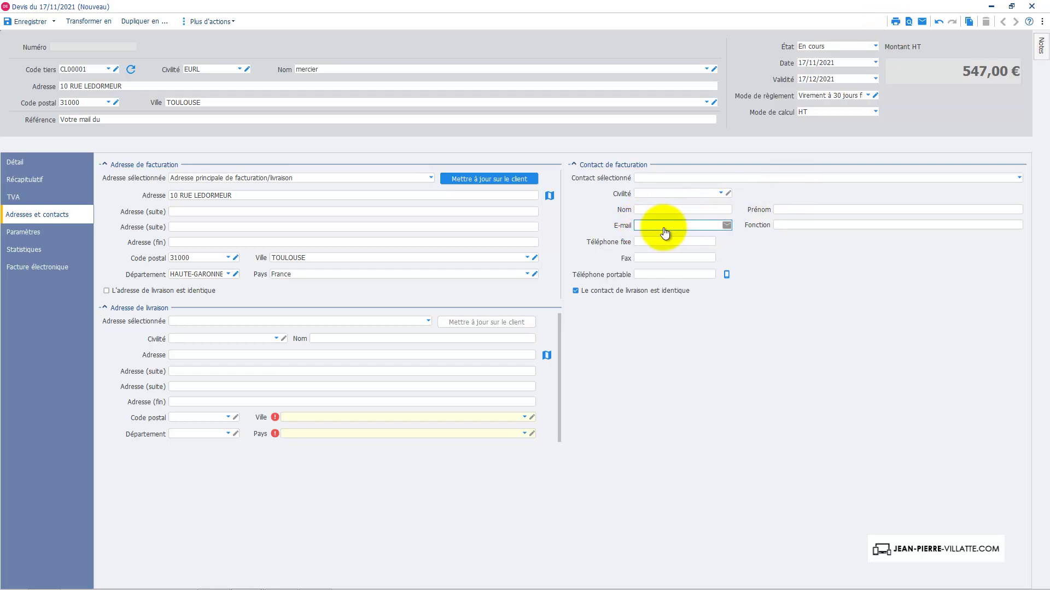
left_click(107, 291)
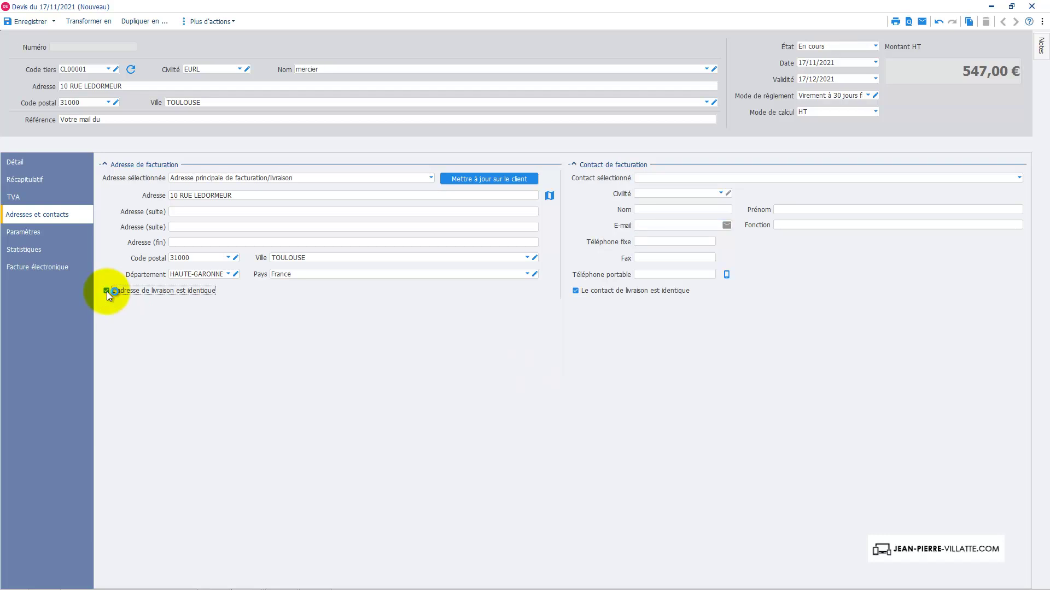
Examine the quote's delivery and printing parameters, its cost and margin statistics, and its electronic invoice fields
left_click(21, 231)
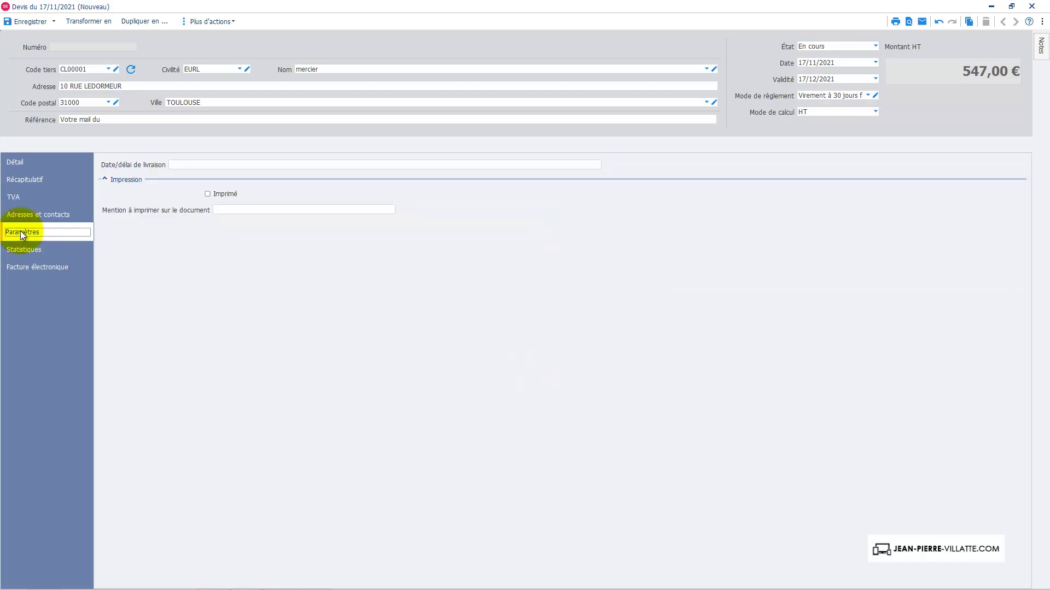
left_click(226, 208)
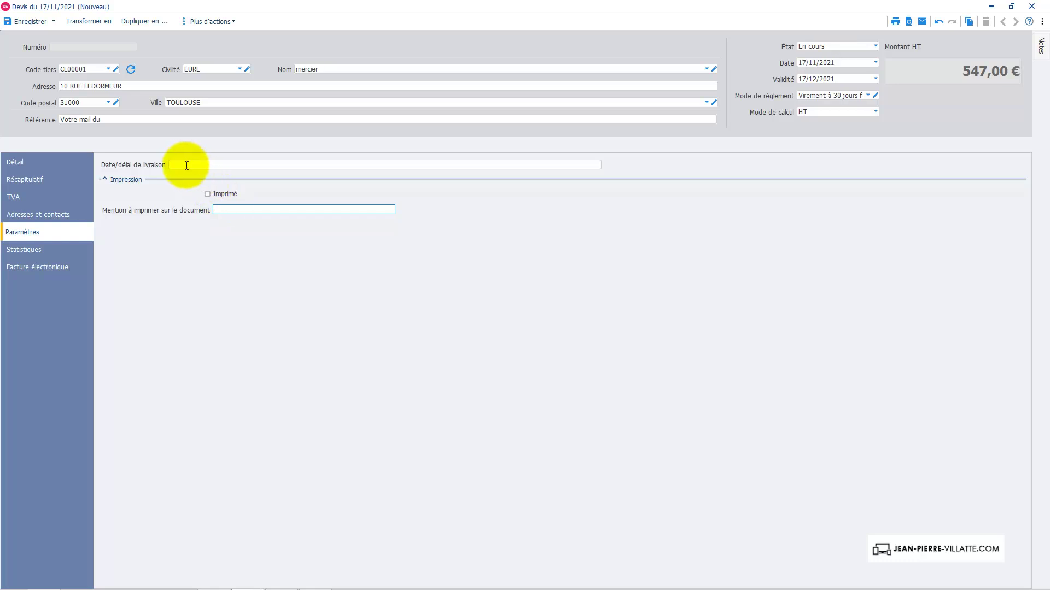
left_click(186, 166)
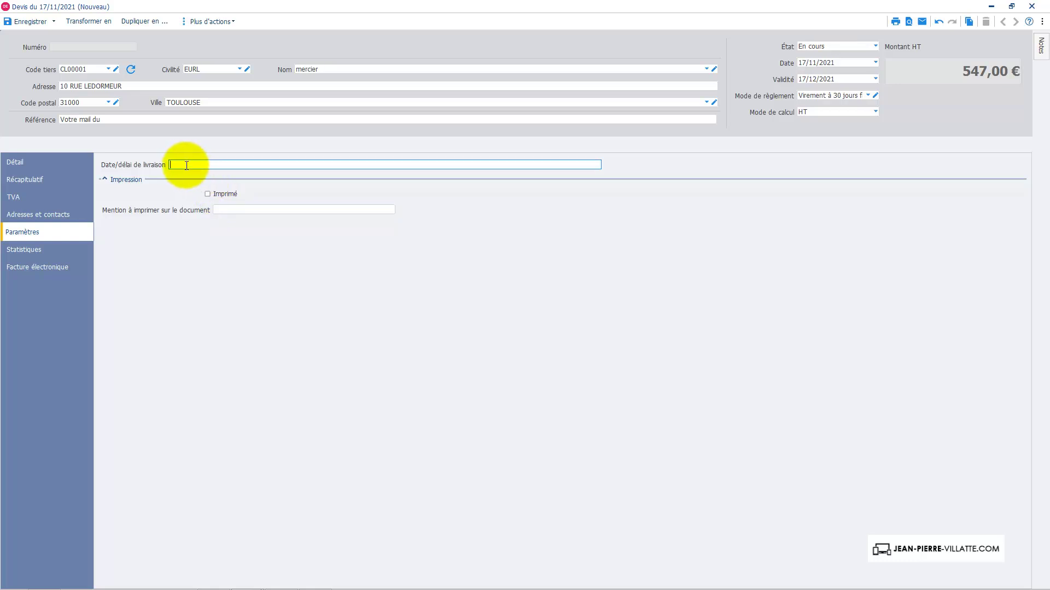
left_click(33, 249)
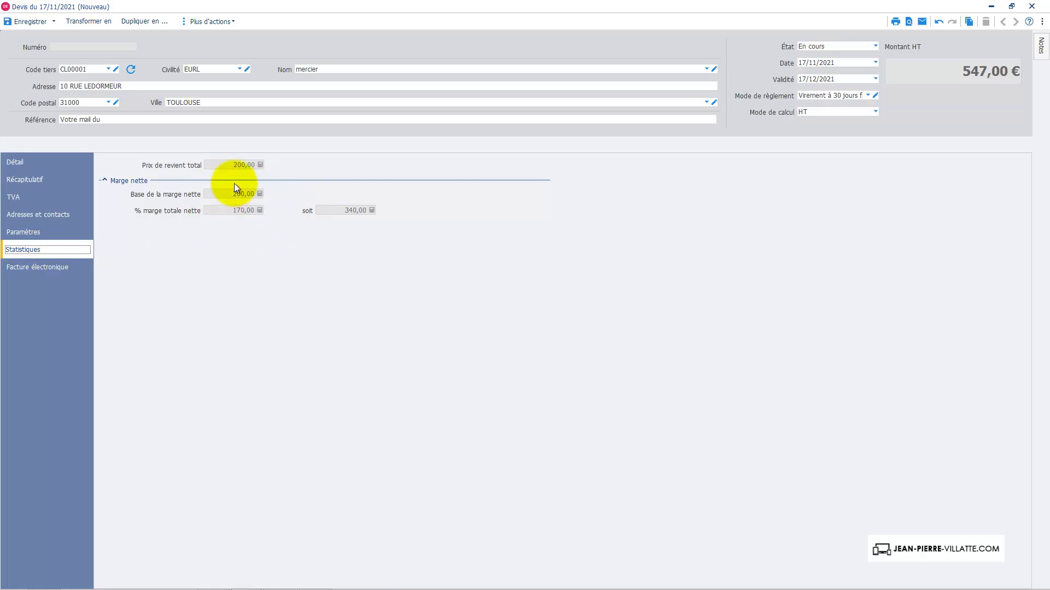
left_click(44, 270)
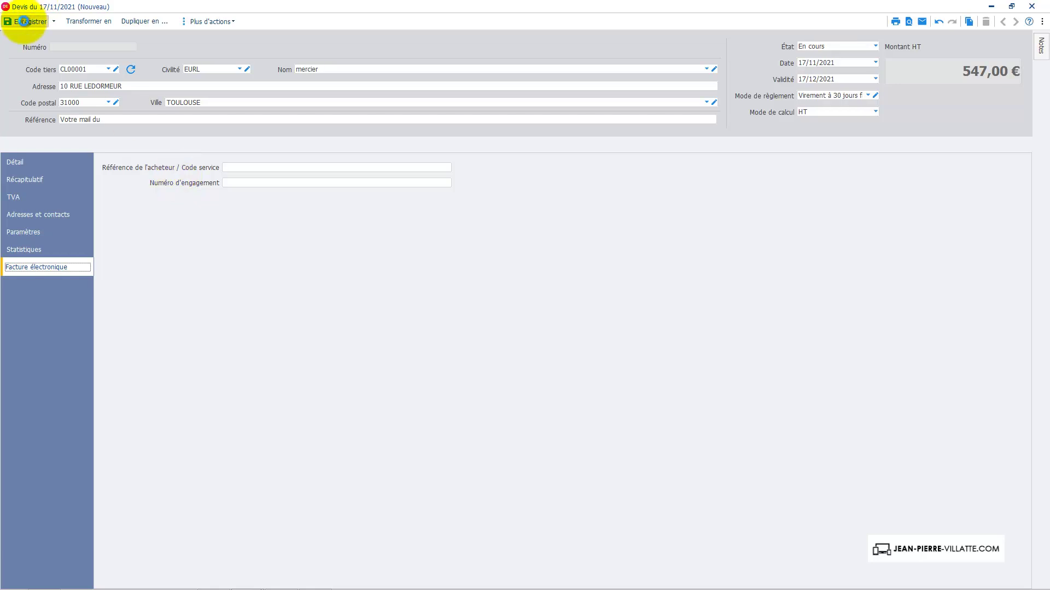
Save the quote and preview its printout from the header down to the totals
left_click(24, 21)
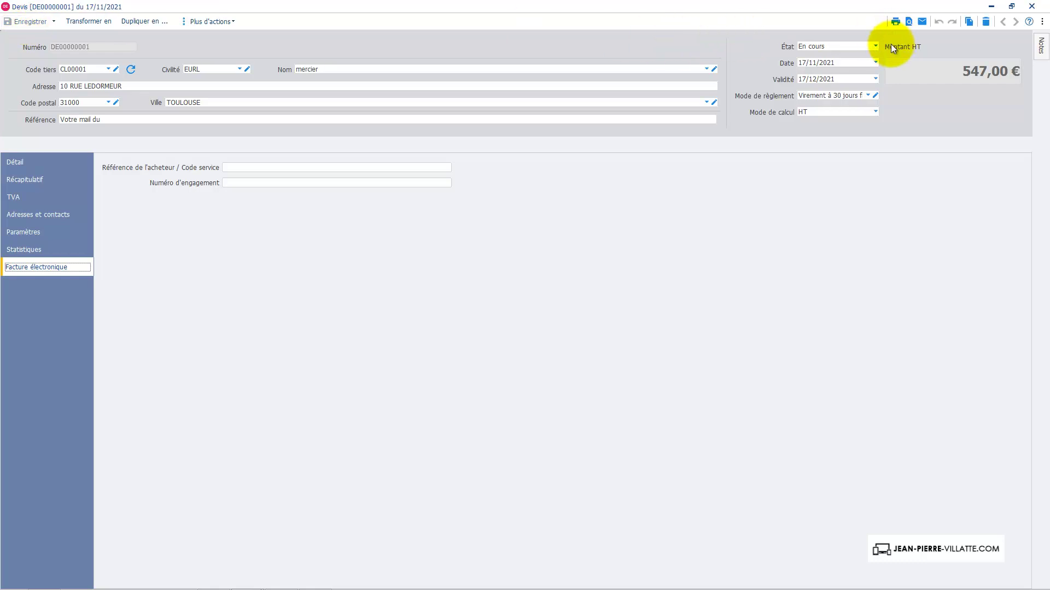
left_click(909, 23)
left_click_drag(1033, 143, 1030, 454)
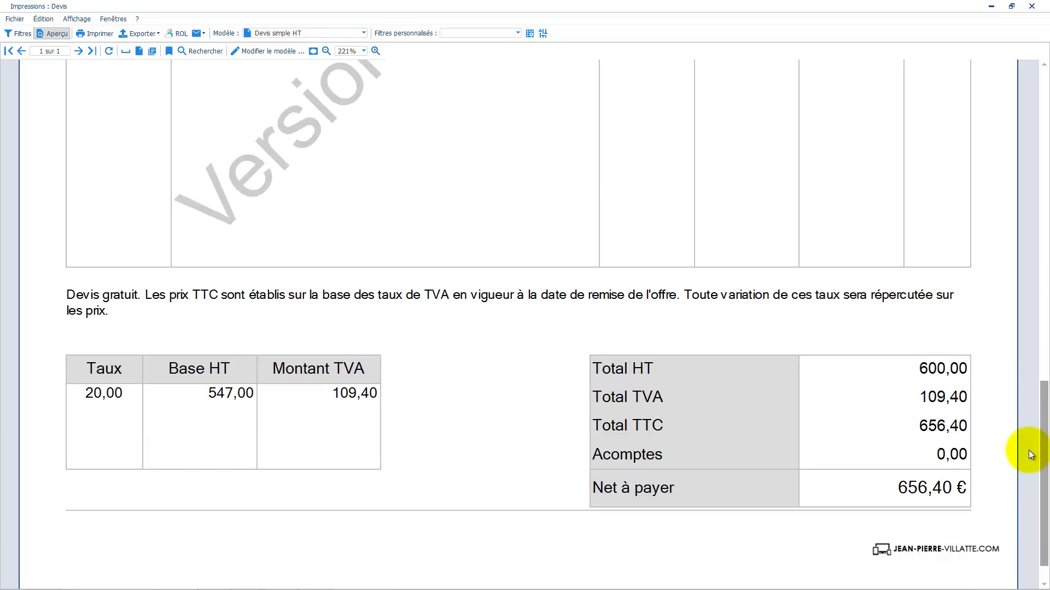
left_click_drag(1028, 450, 1009, 140)
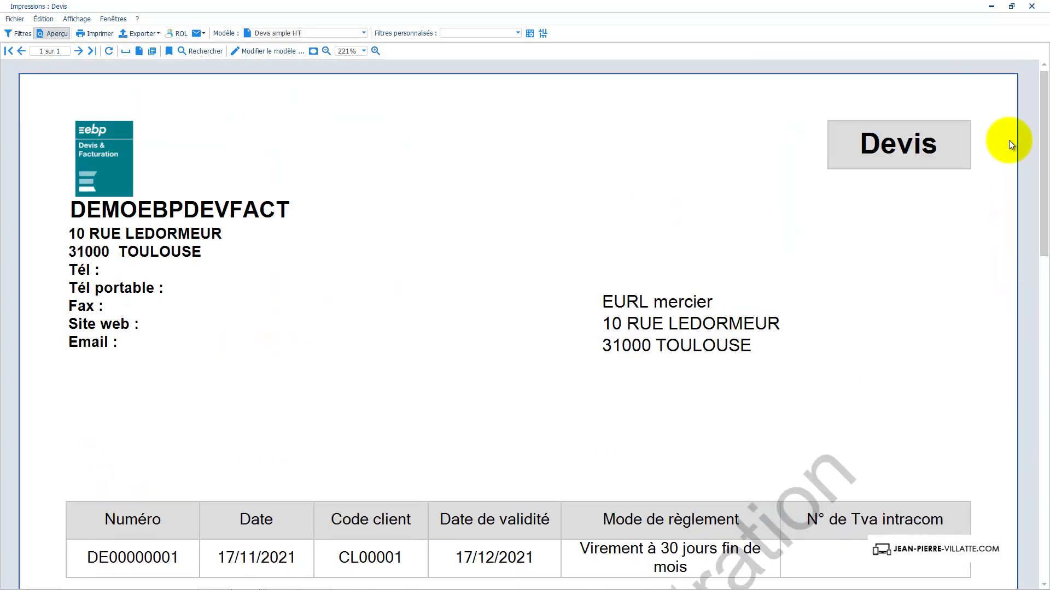
Preview the quote with the "Devis HT prestation de service" model, check its lines, and close the preview
left_click(363, 34)
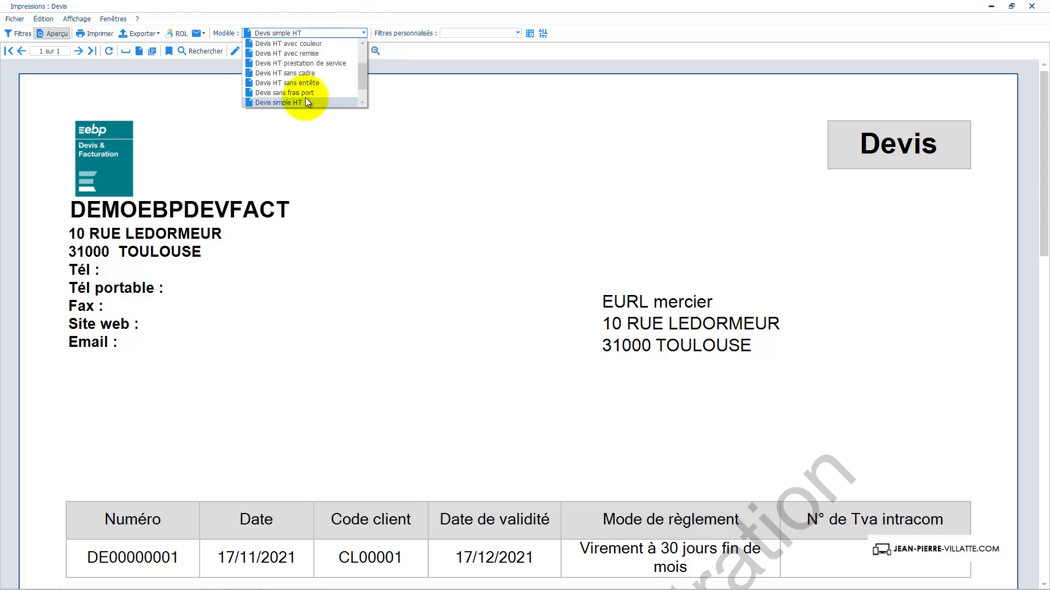
left_click(317, 64)
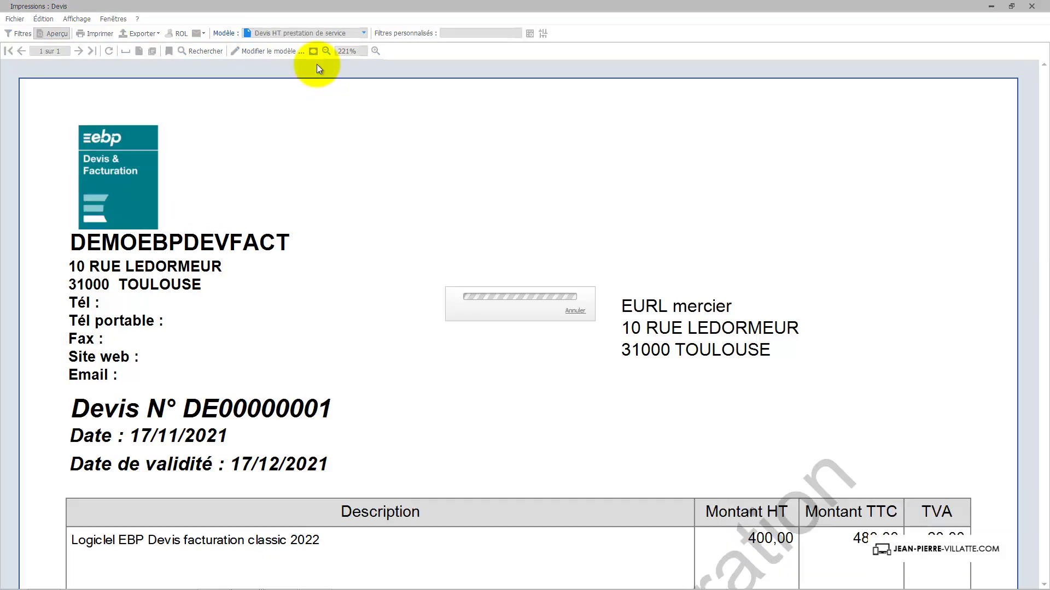
left_click_drag(1044, 134, 1045, 241)
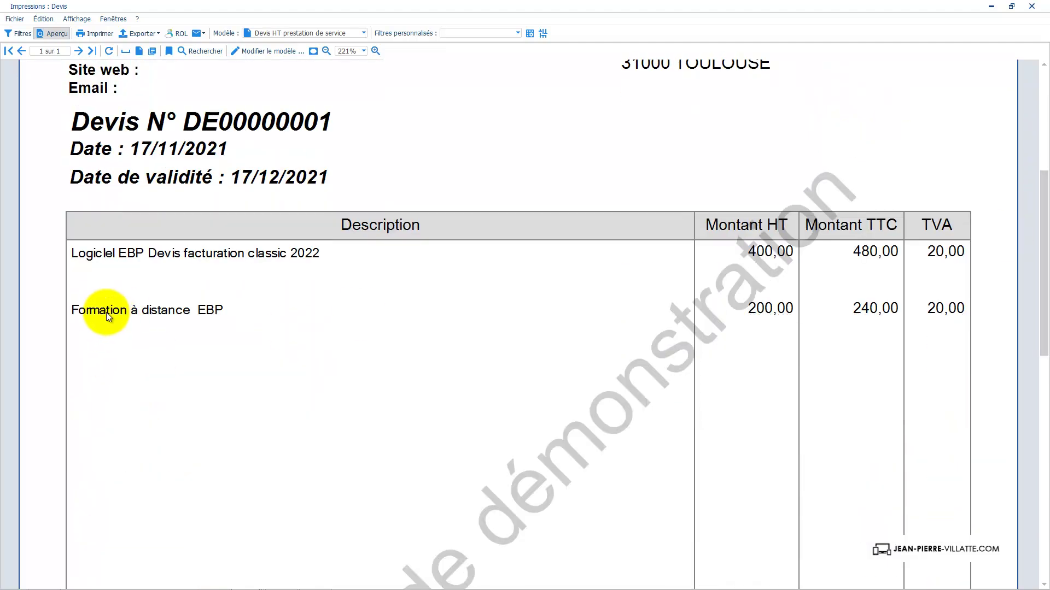
left_click_drag(1045, 241, 1044, 82)
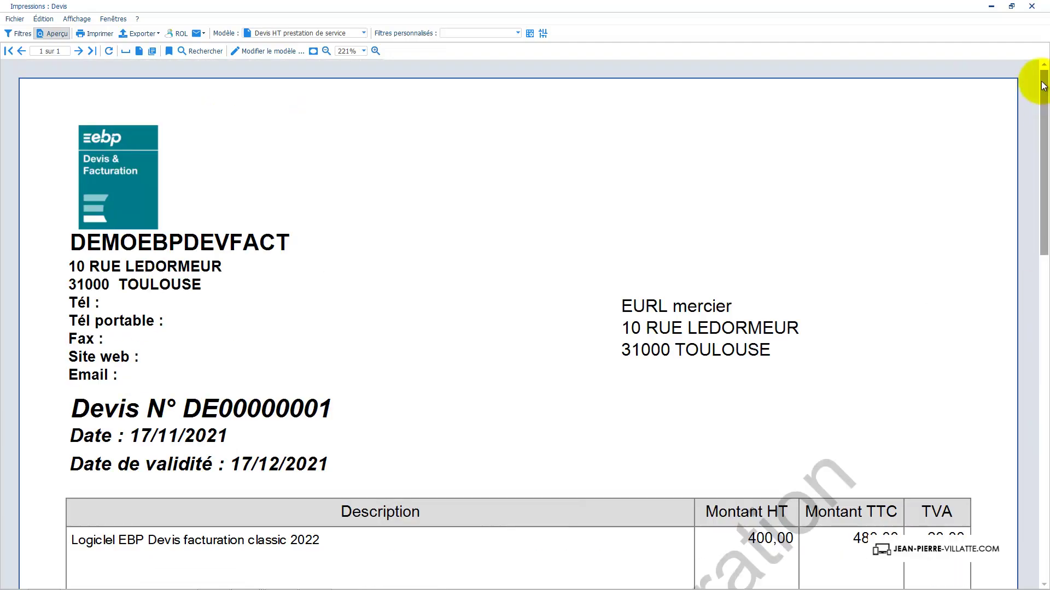
left_click(1032, 6)
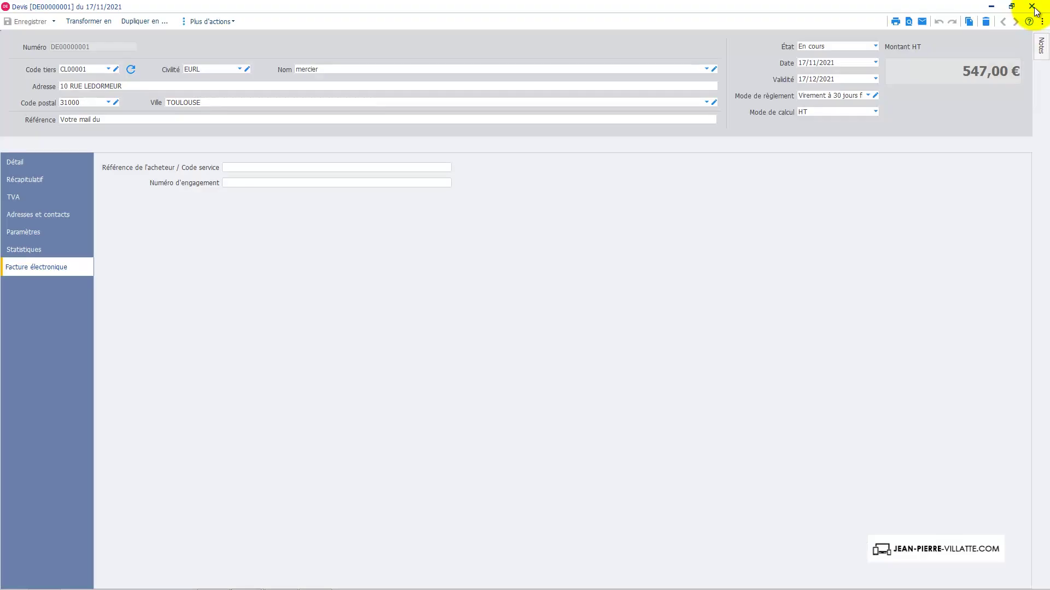
Prepare an e-mail with the quote attached as a PDF using the "Devis simple HT" model, and close the message unsent
left_click(922, 23)
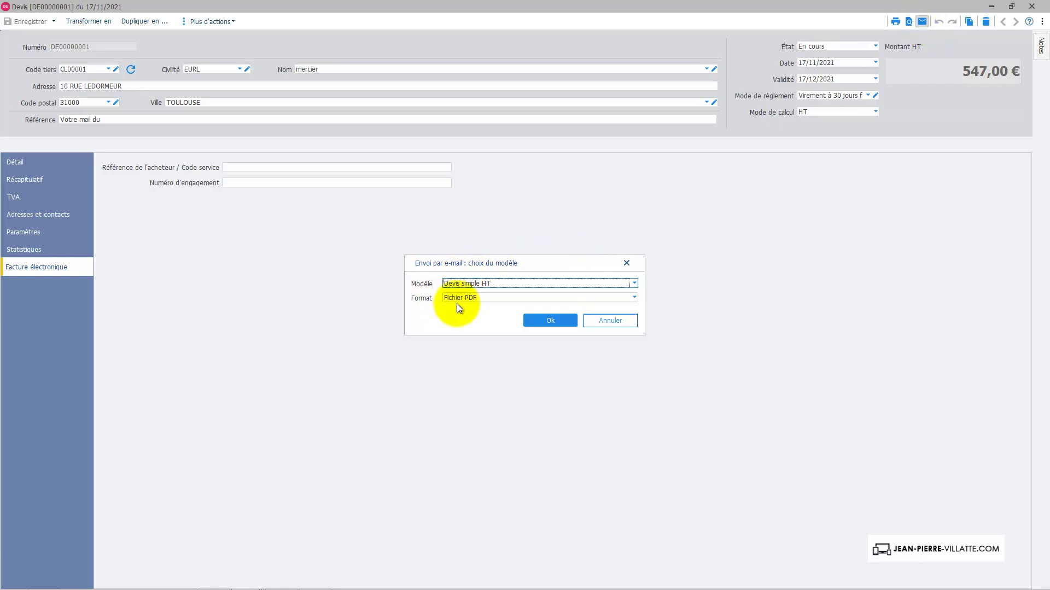
left_click(544, 321)
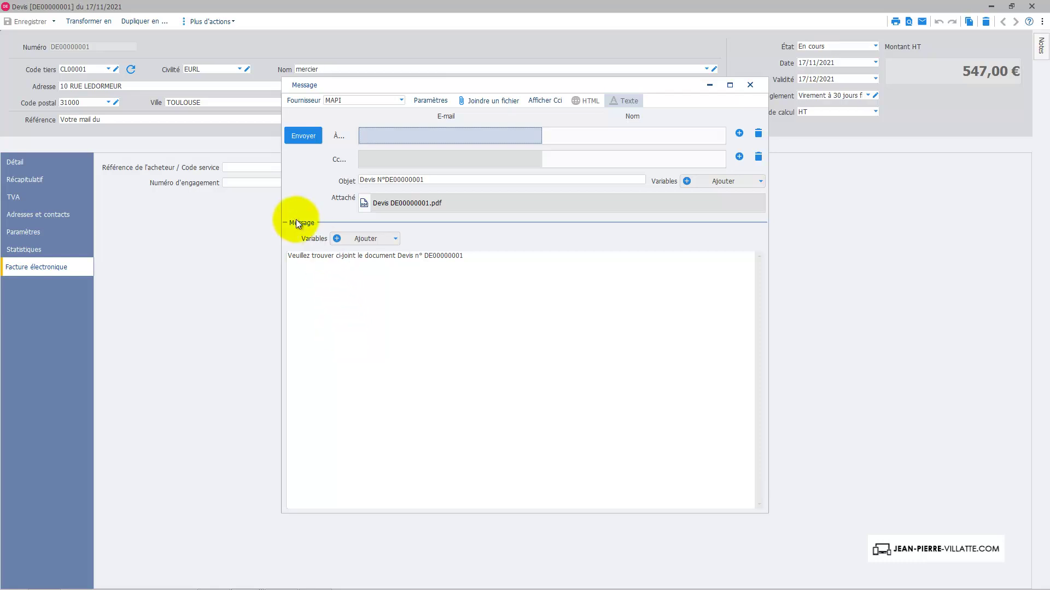
left_click(750, 85)
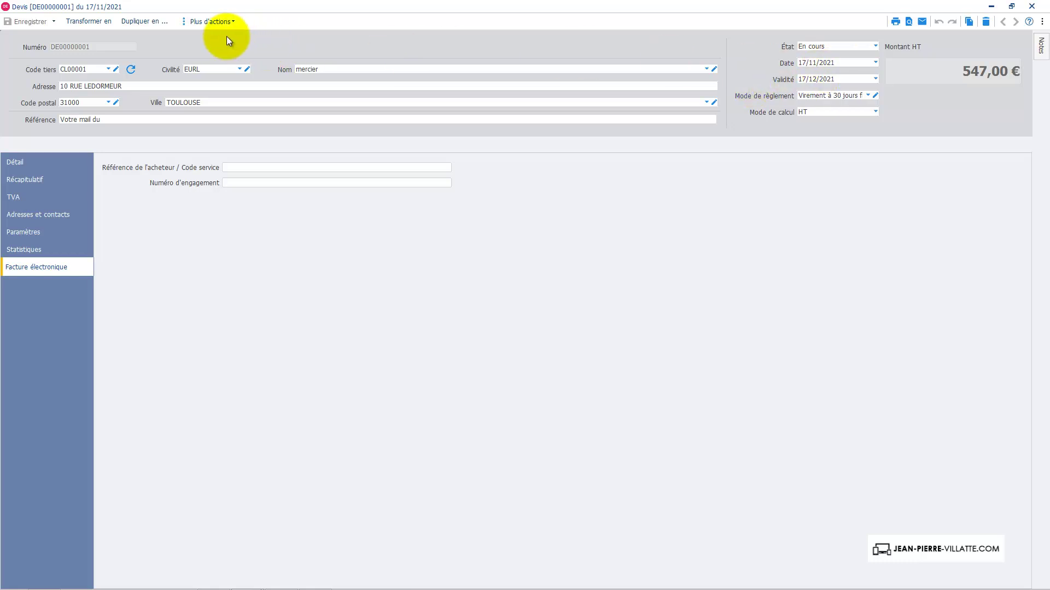
left_click(222, 22)
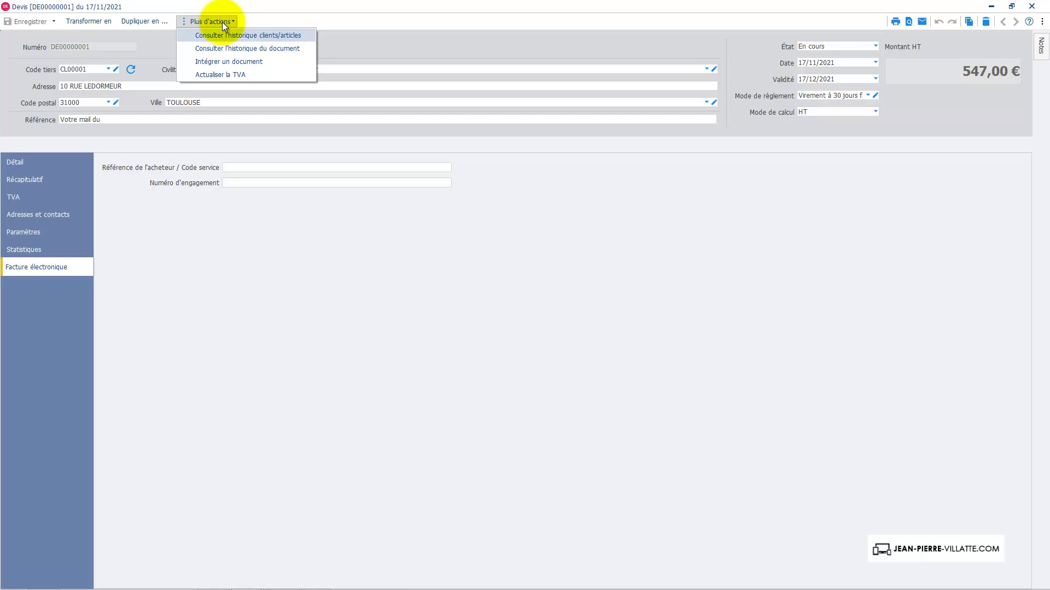
left_click(222, 22)
left_click(233, 20)
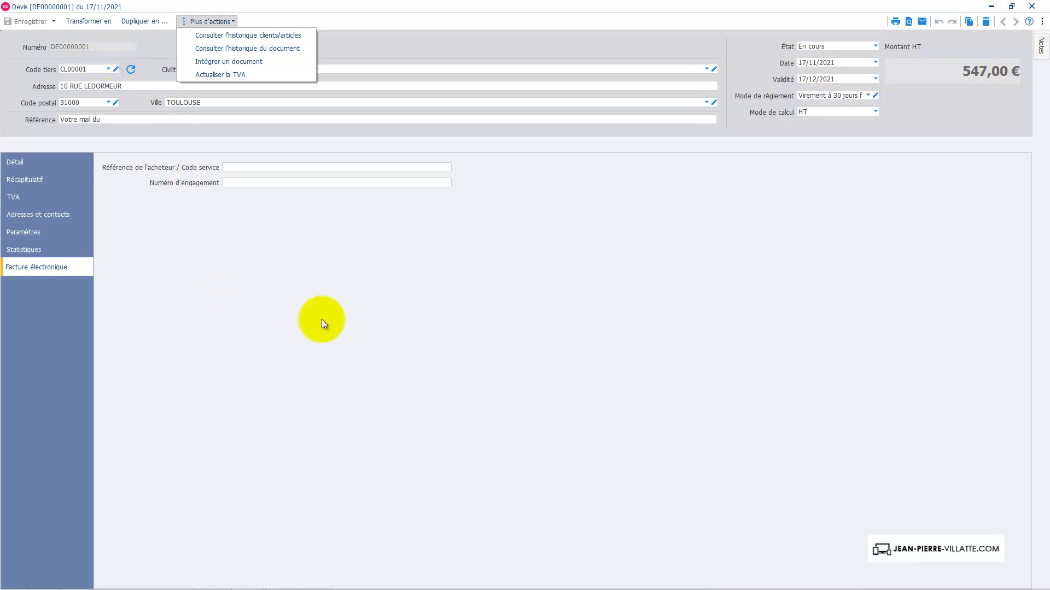
left_click(324, 323)
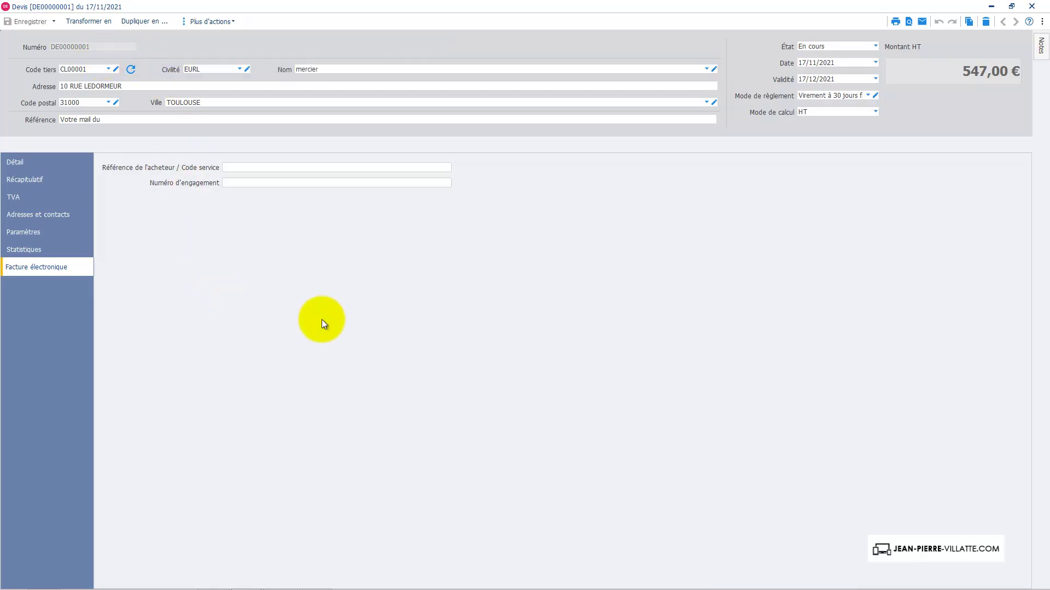
Close the quote and display the customer documents list restricted to quotes (Devis)
left_click(1033, 7)
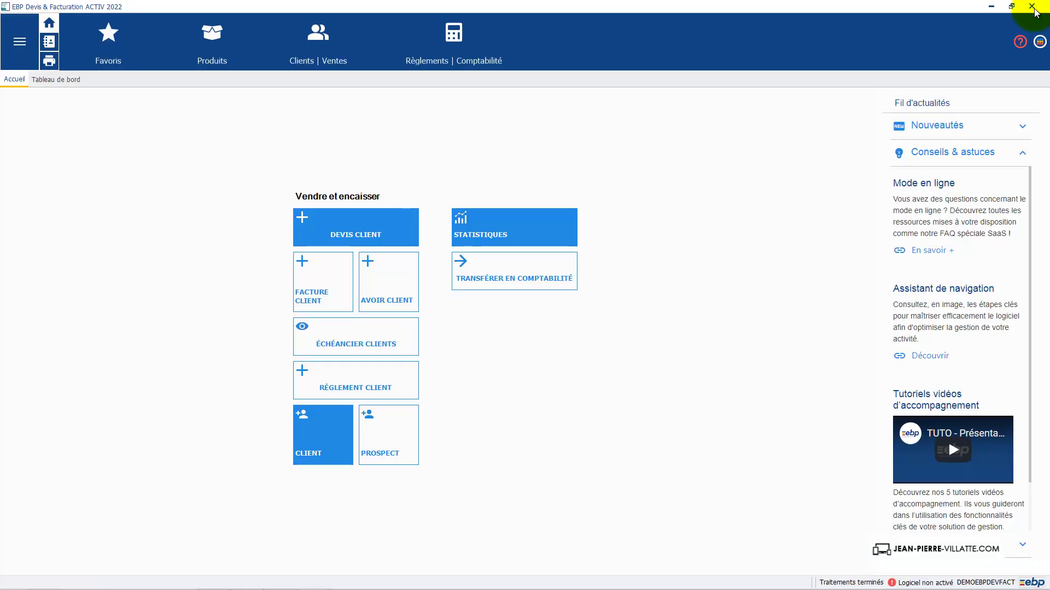
left_click(318, 49)
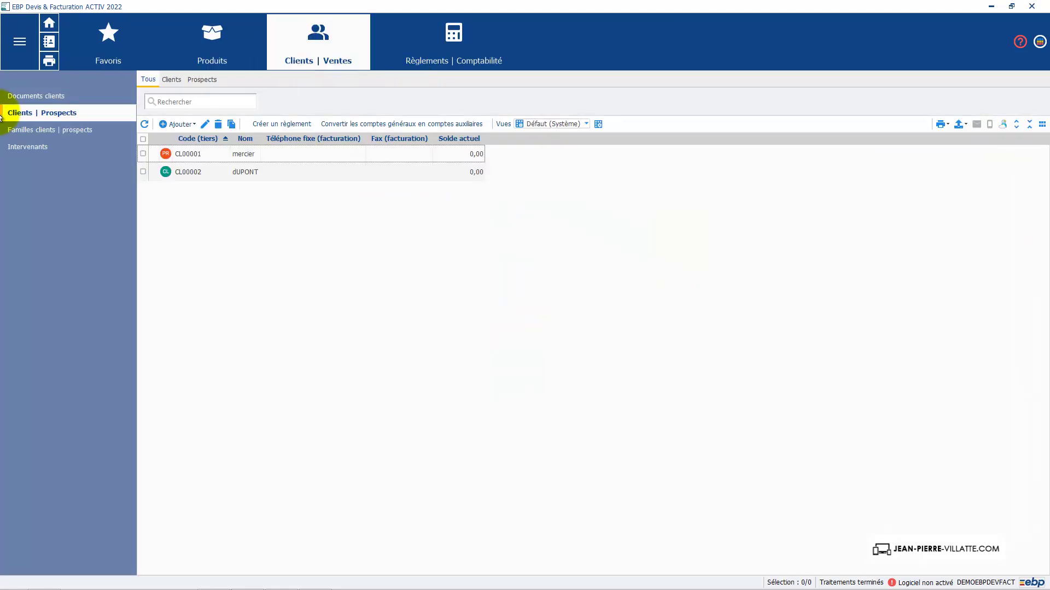
left_click(37, 95)
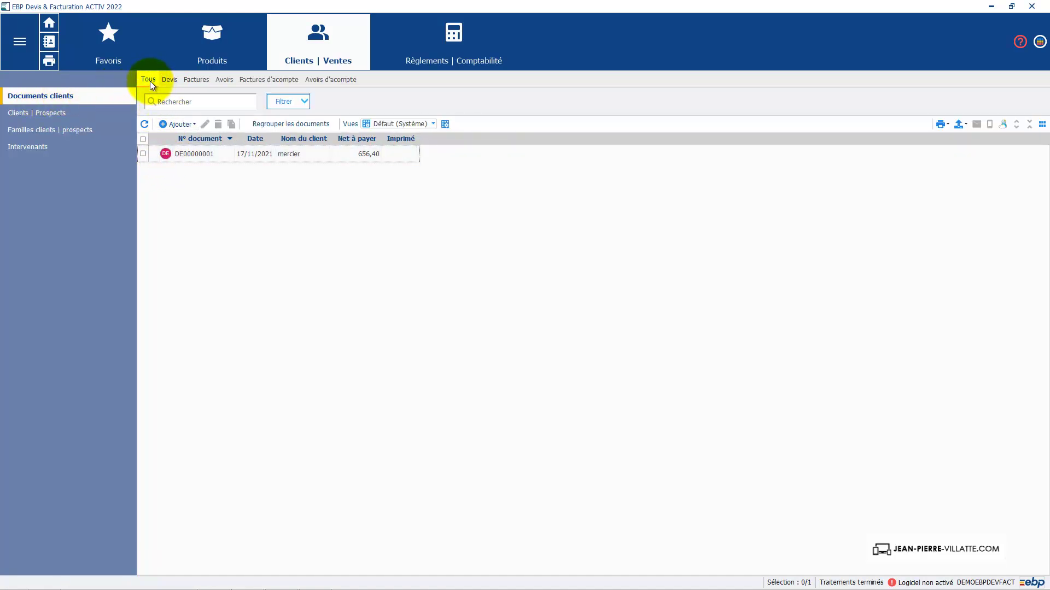
left_click(170, 80)
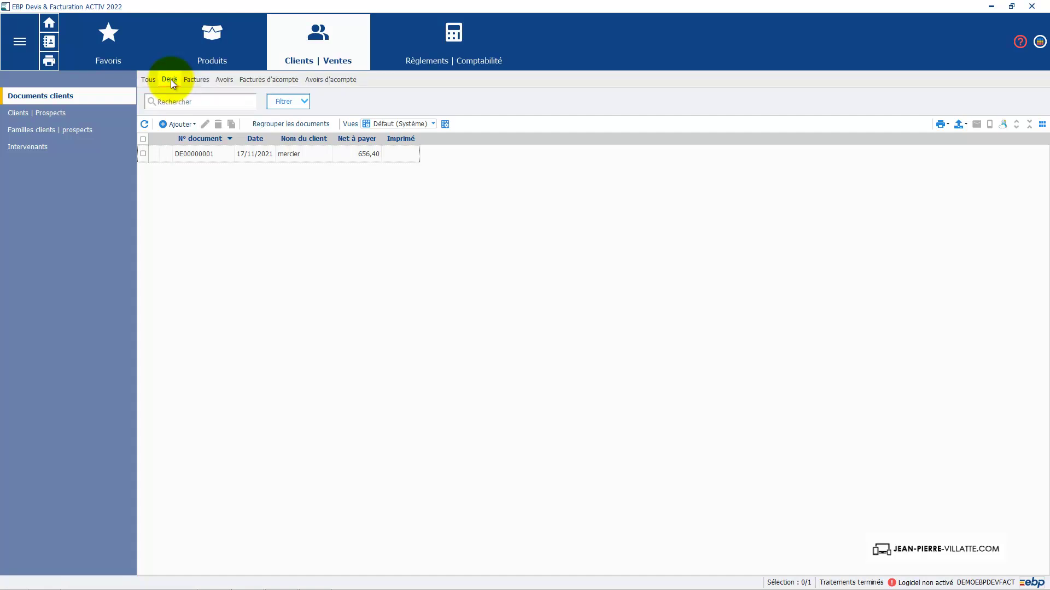